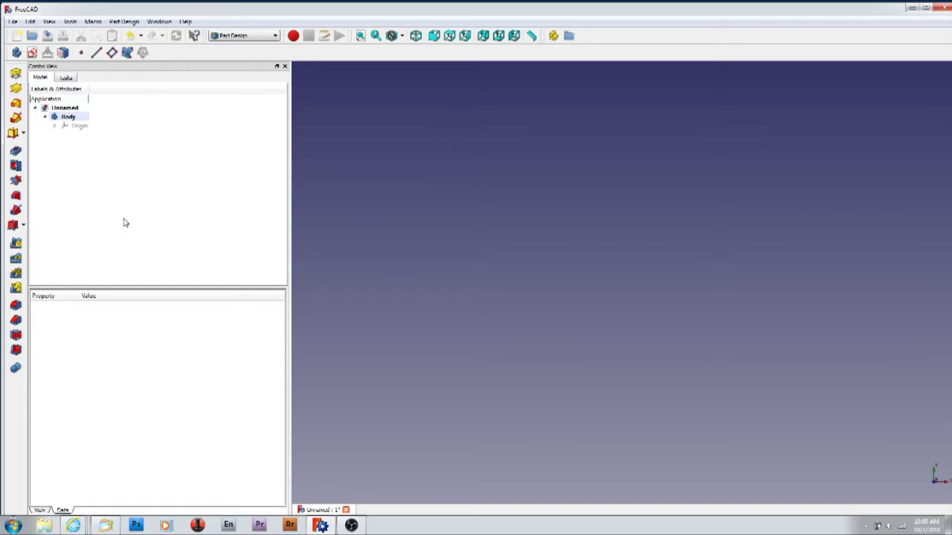
- Begin a new sketch in the Body on XY_Plane
{"action": "left_click", "coordinate": [32, 52]}
{"action": "left_click", "coordinate": [96, 136]}
- Confirm XY_Plane to enter the Sketcher and frame the sketch origin in the view
{"action": "left_click", "coordinate": [138, 98]}
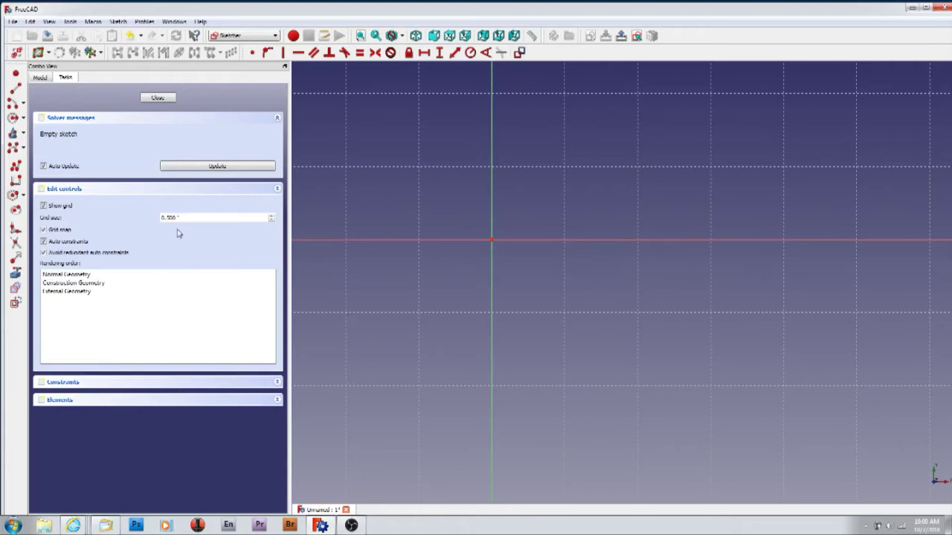
{"action": "scroll", "coordinate": [395, 238], "scroll_direction": "down", "scroll_amount": 2}
{"action": "mouse_move", "coordinate": [472, 235]}
{"action": "middle_mouse_down"}
{"action": "mouse_move", "coordinate": [478, 208]}
{"action": "mouse_move", "coordinate": [479, 344]}
{"action": "middle_mouse_up"}
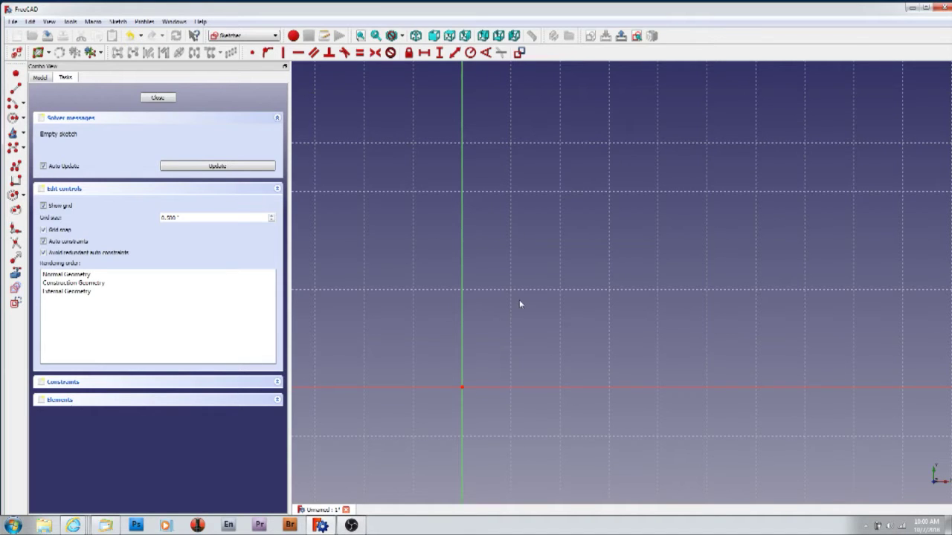
{"action": "middle_click_drag", "start_coordinate": [554, 280], "coordinate": [521, 294]}
{"action": "scroll", "coordinate": [522, 294], "scroll_direction": "up", "scroll_amount": 1}
{"action": "scroll", "coordinate": [522, 298], "scroll_direction": "down", "scroll_amount": 1}
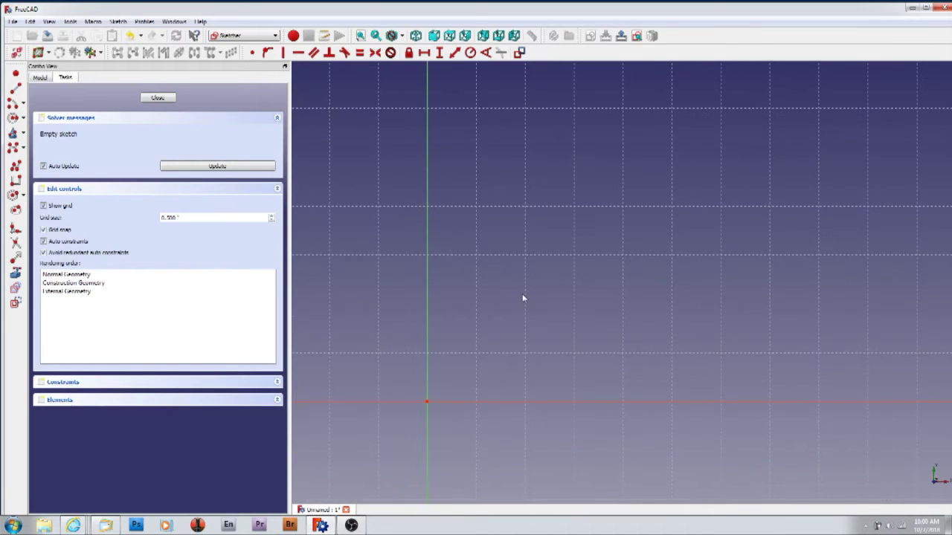
- Draw a rectangle from the sketch origin to an upper-right corner, retrying after a cancelled attempt
{"action": "left_click", "coordinate": [17, 181]}
{"action": "left_click", "coordinate": [427, 401]}
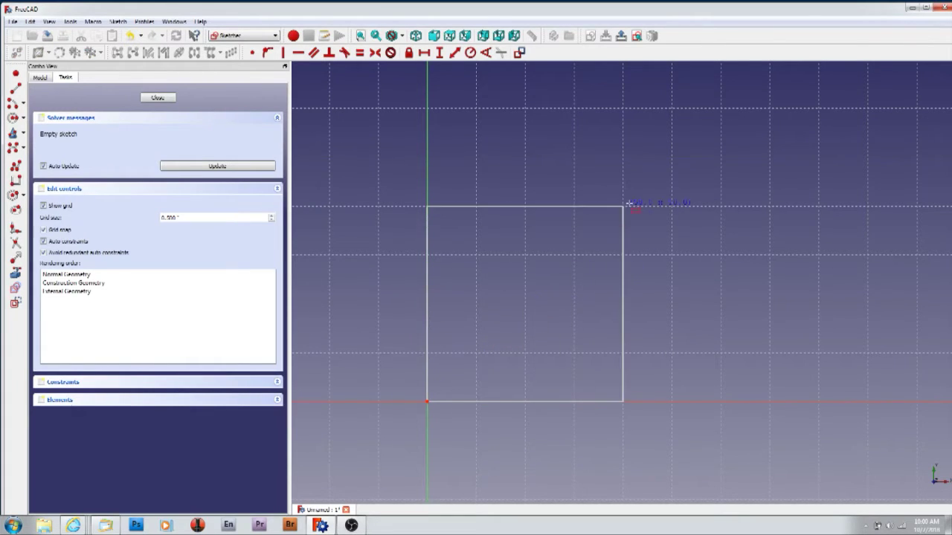
{"action": "scroll", "coordinate": [721, 110], "scroll_direction": "down", "scroll_amount": 2}
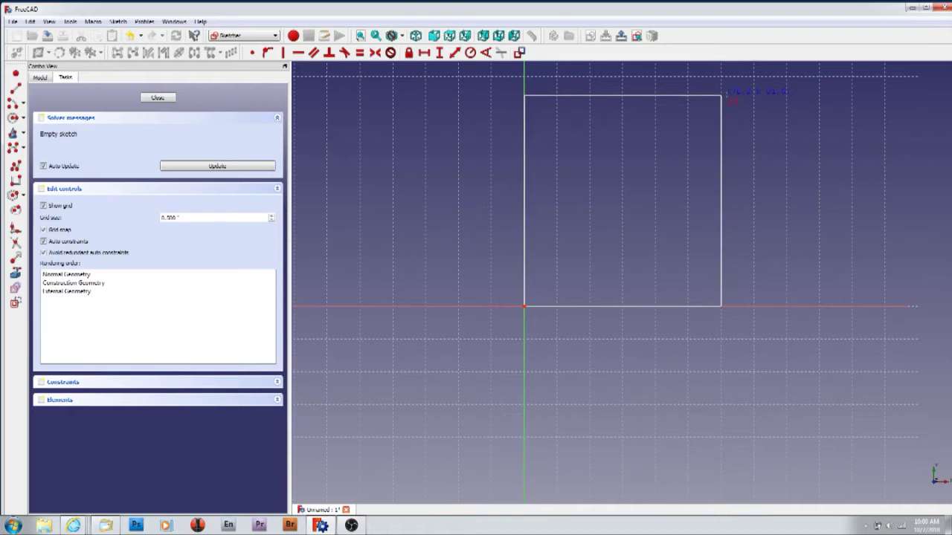
{"action": "right_click", "coordinate": [727, 97]}
{"action": "right_click_drag", "start_coordinate": [575, 239], "coordinate": [467, 346]}
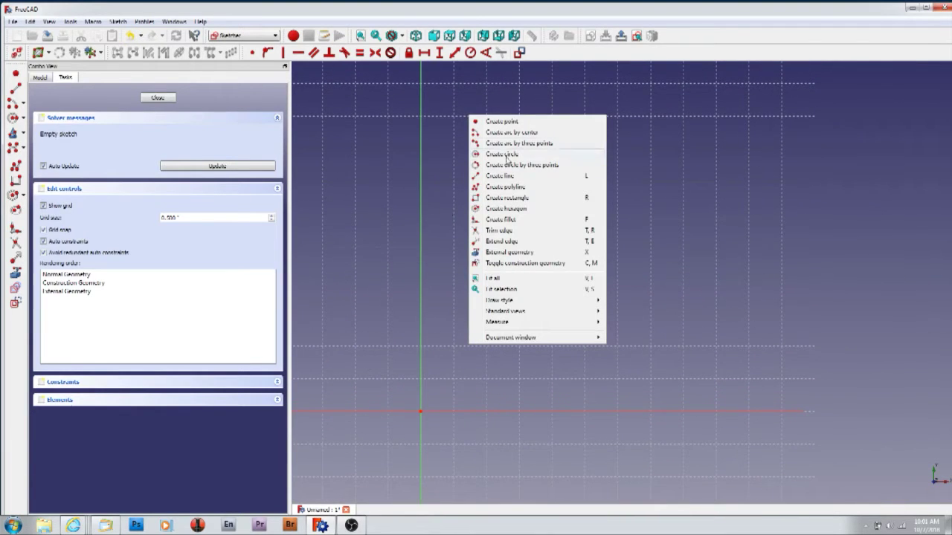
{"action": "left_click", "coordinate": [497, 198]}
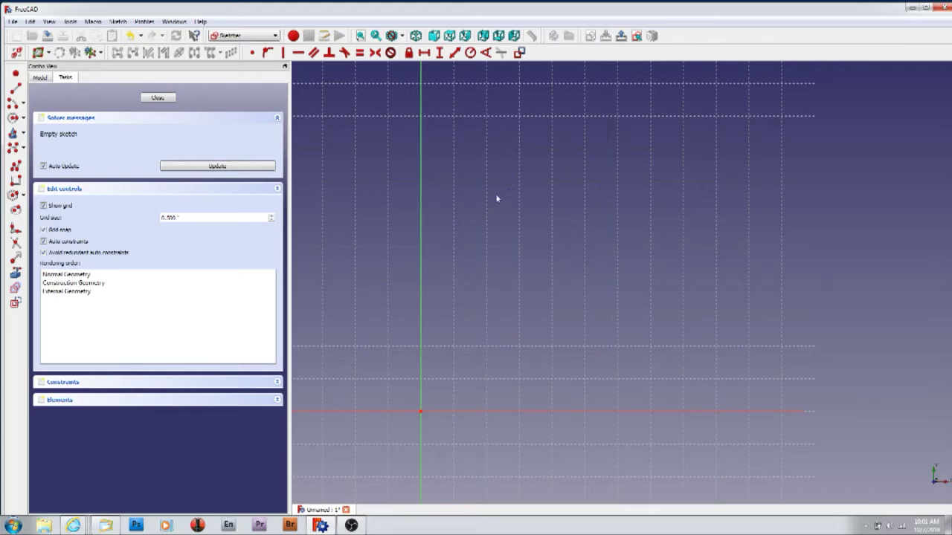
{"action": "left_click", "coordinate": [421, 411]}
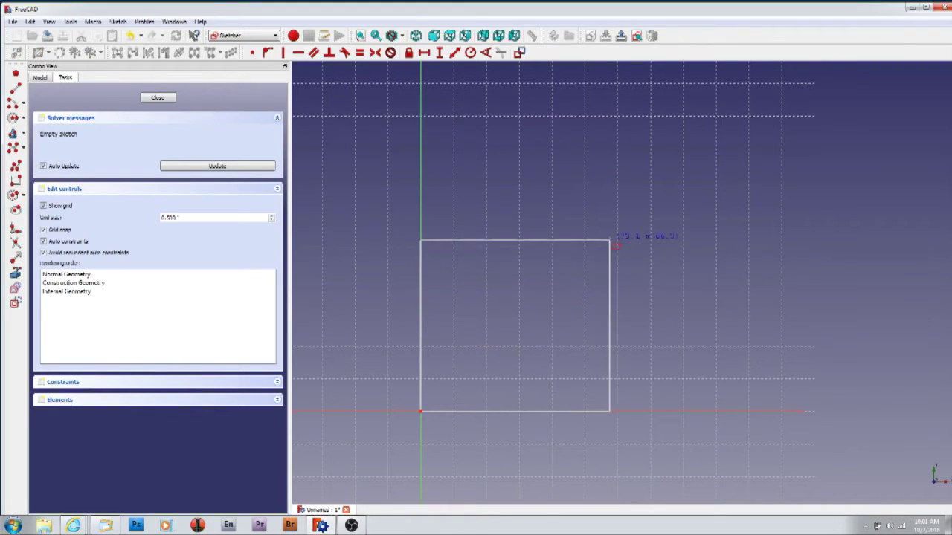
{"action": "left_click", "coordinate": [650, 154]}
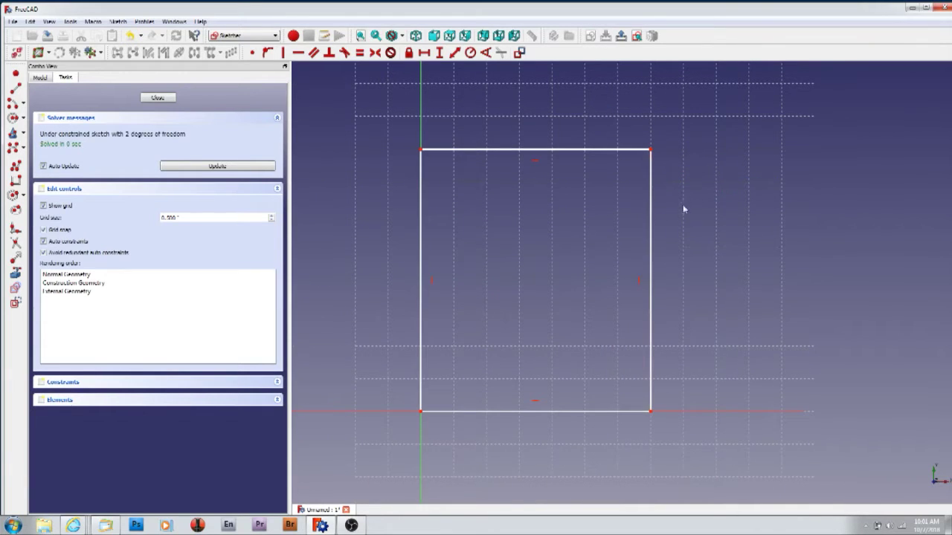
- Lock the rectangle's top-right corner, set its width to 4 inches, and close the sketch
{"action": "left_click", "coordinate": [652, 151]}
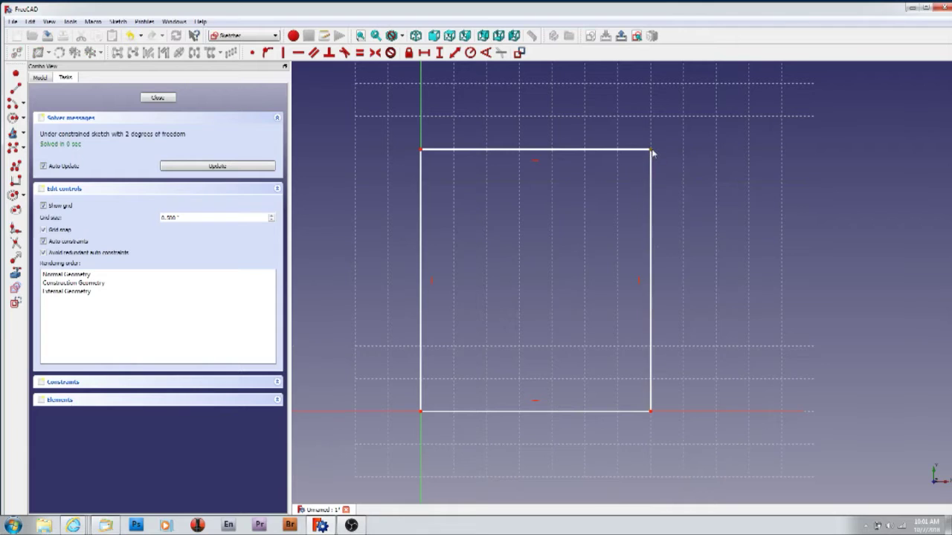
{"action": "left_click", "coordinate": [409, 52]}
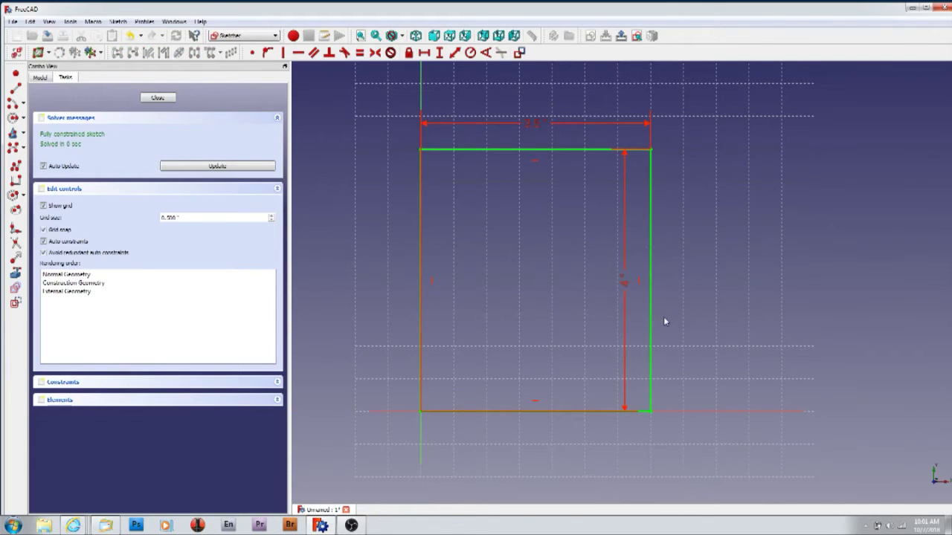
{"action": "double_click", "coordinate": [537, 123]}
{"action": "type", "text": "4"}
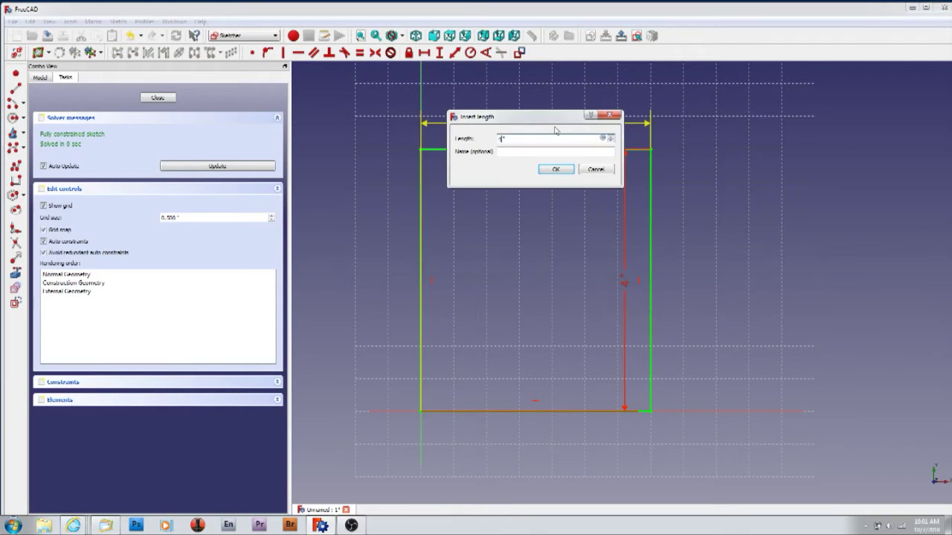
{"action": "key", "text": "Return"}
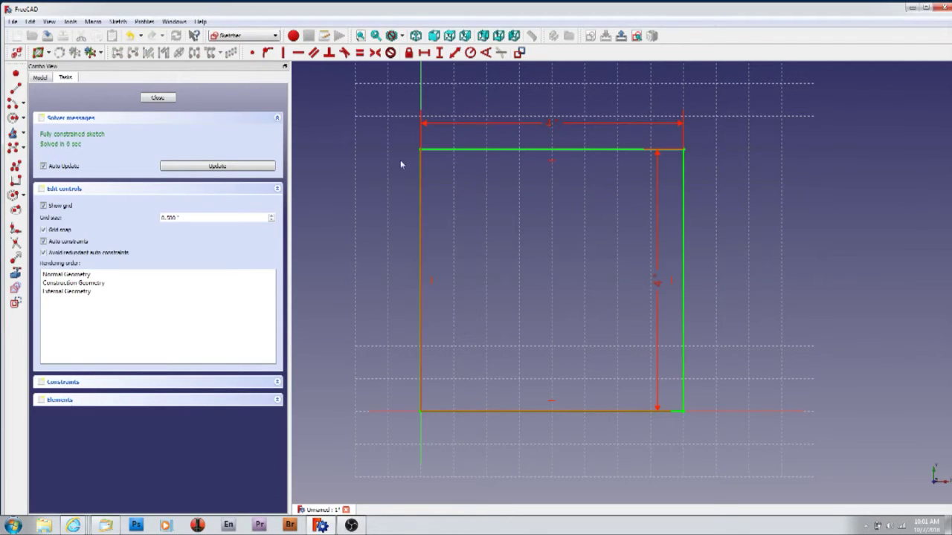
{"action": "left_click", "coordinate": [158, 98]}
{"action": "scroll", "coordinate": [463, 189], "scroll_direction": "down", "scroll_amount": 3}
{"action": "left_click", "coordinate": [557, 149]}
{"action": "mouse_move", "coordinate": [557, 149]}
{"action": "middle_mouse_down"}
{"action": "mouse_move", "coordinate": [464, 238]}
{"action": "mouse_move", "coordinate": [423, 297]}
{"action": "middle_mouse_up"}
{"action": "scroll", "coordinate": [668, 256], "scroll_direction": "up", "scroll_amount": 2}
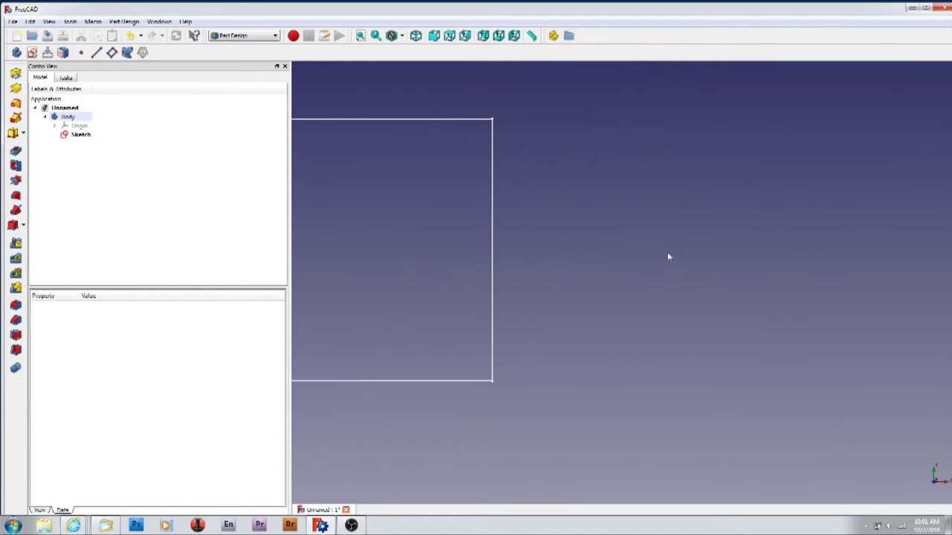
{"action": "middle_click_drag", "start_coordinate": [438, 224], "coordinate": [569, 245]}
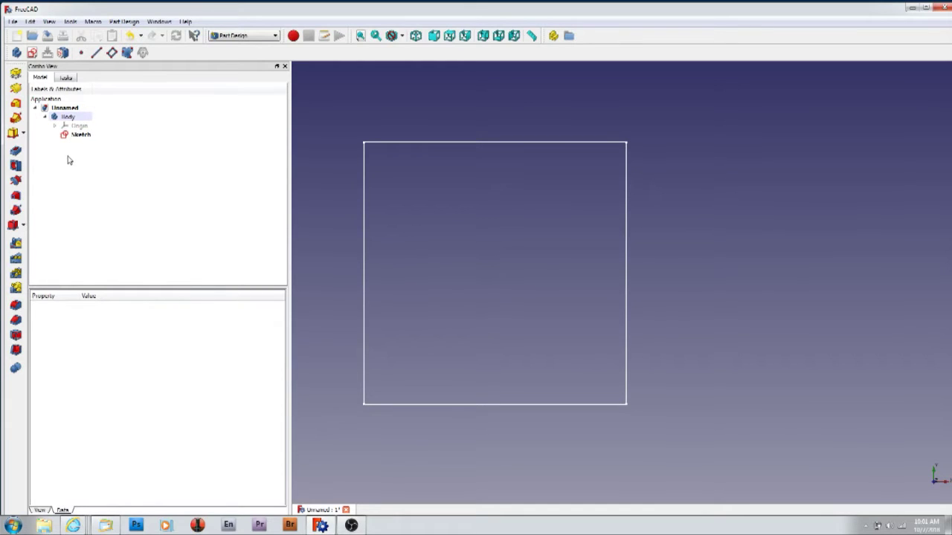
- Pad the sketch to a length of 1 with Reversed checked, then view the plate straight-on
{"action": "left_click", "coordinate": [16, 76]}
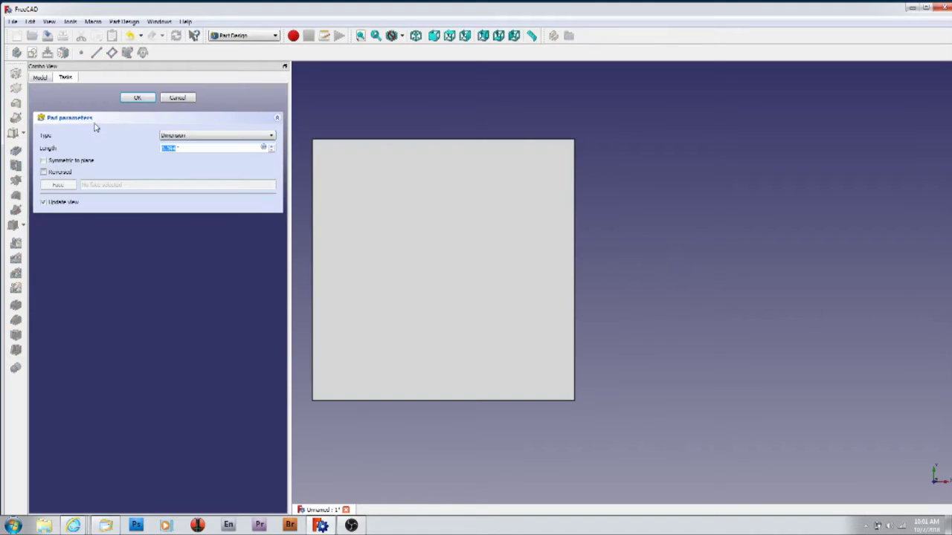
{"action": "type", "text": "1"}
{"action": "left_click", "coordinate": [44, 173]}
{"action": "left_click", "coordinate": [135, 100]}
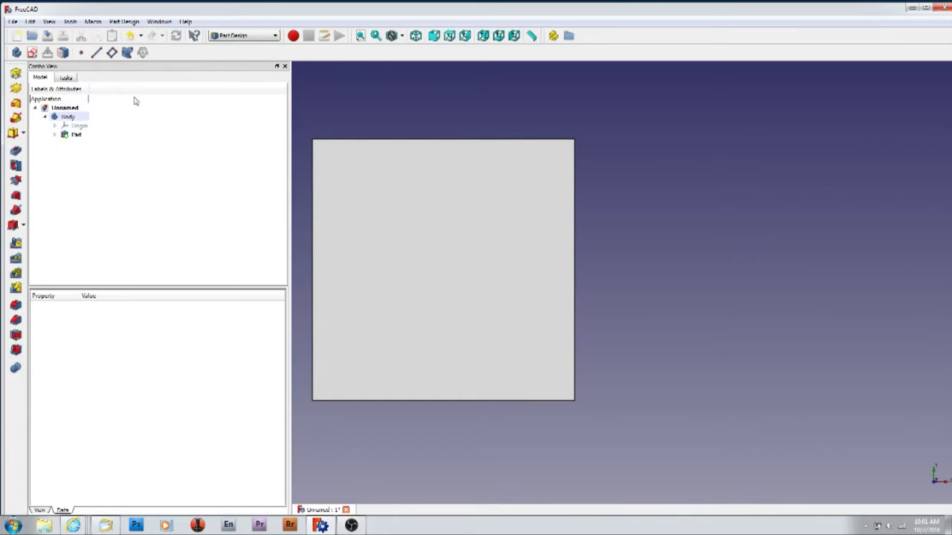
{"action": "middle_click_drag", "start_coordinate": [367, 202], "coordinate": [415, 202]}
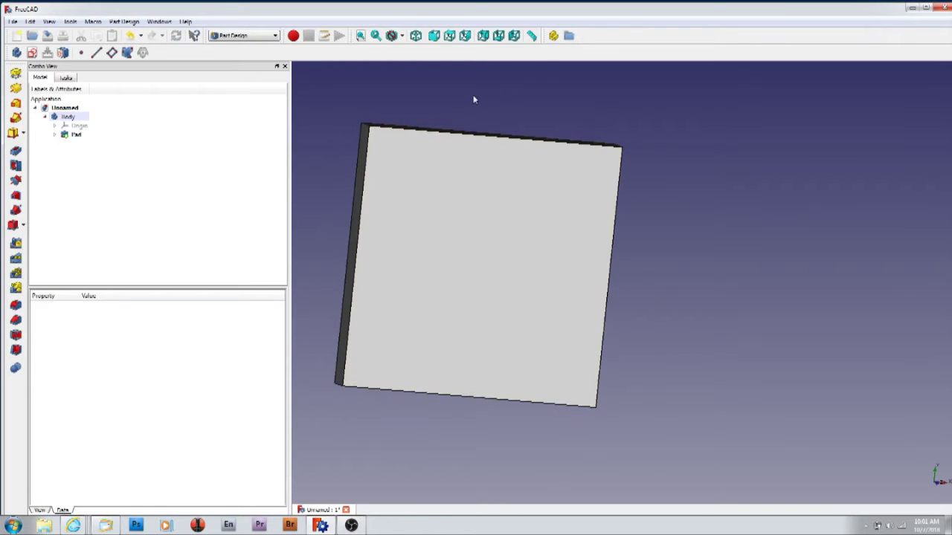
{"action": "left_click", "coordinate": [449, 36]}
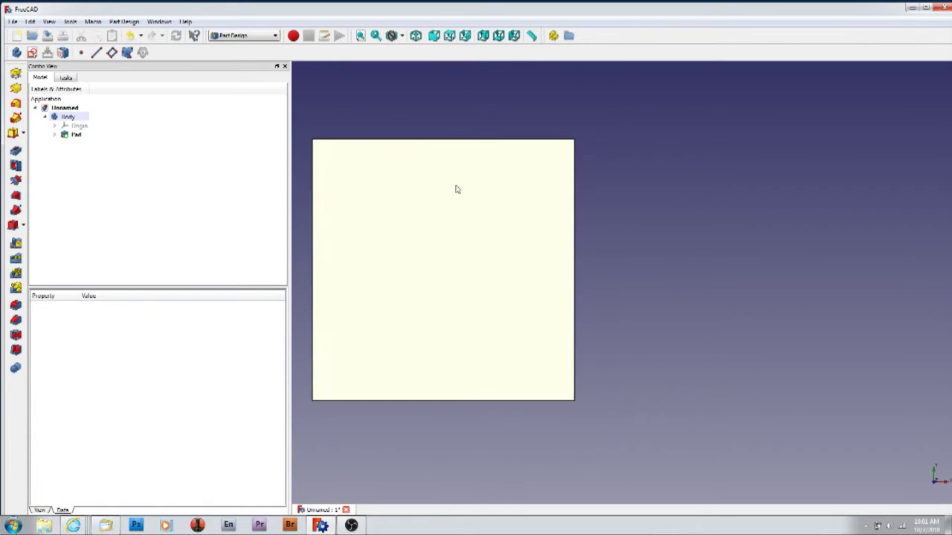
{"action": "middle_click_drag", "start_coordinate": [420, 238], "coordinate": [525, 253]}
{"action": "left_click", "coordinate": [525, 253]}
{"action": "left_click", "coordinate": [388, 238]}
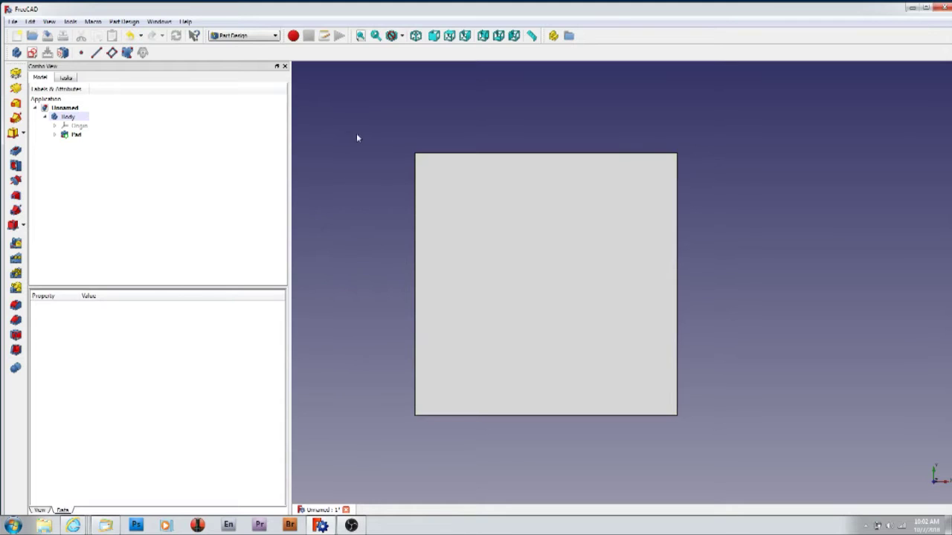
{"action": "left_click", "coordinate": [32, 53]}
{"action": "left_click", "coordinate": [73, 135]}
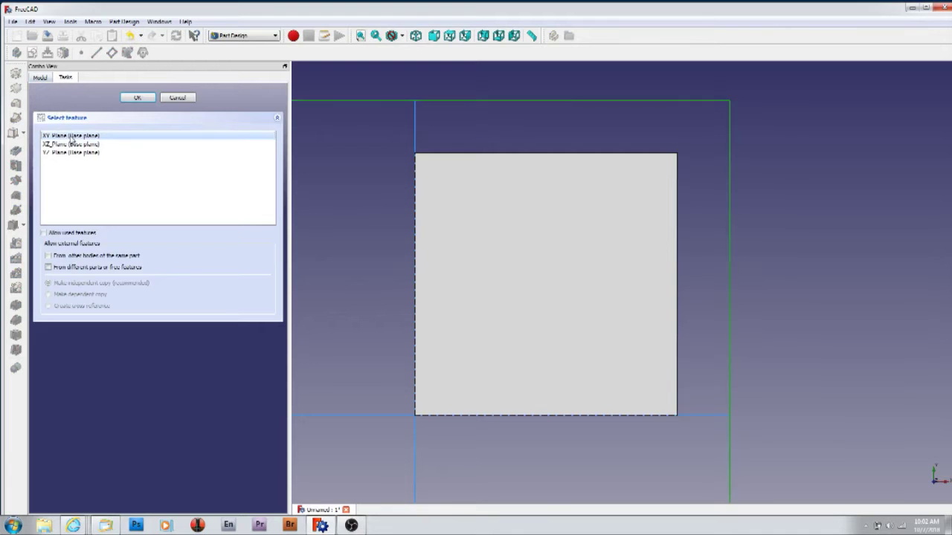
{"action": "left_click", "coordinate": [145, 100]}
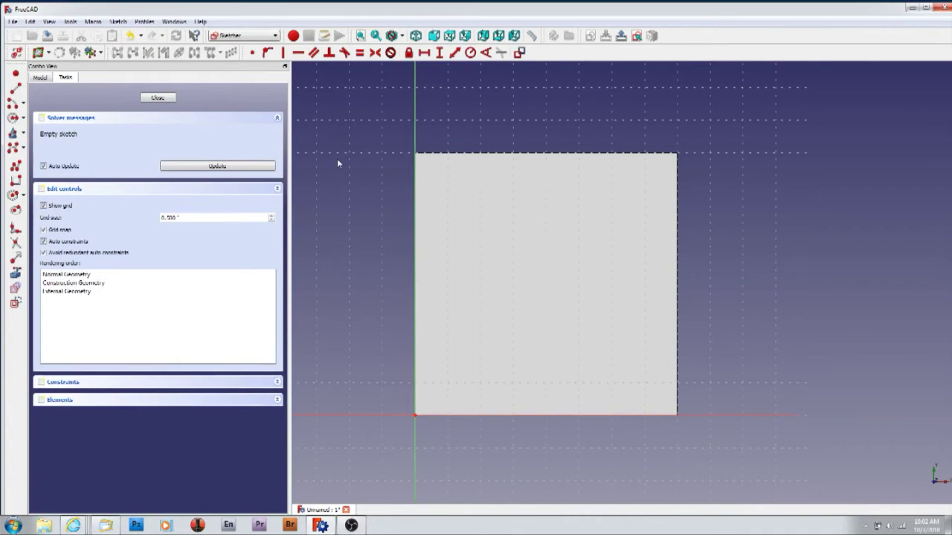
{"action": "left_click", "coordinate": [13, 118]}
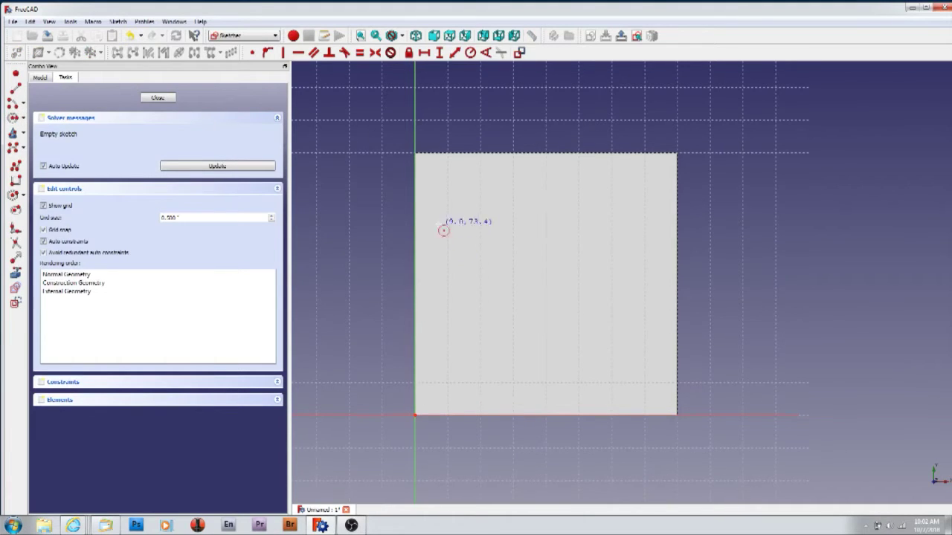
{"action": "left_click", "coordinate": [448, 186]}
{"action": "left_click", "coordinate": [463, 201]}
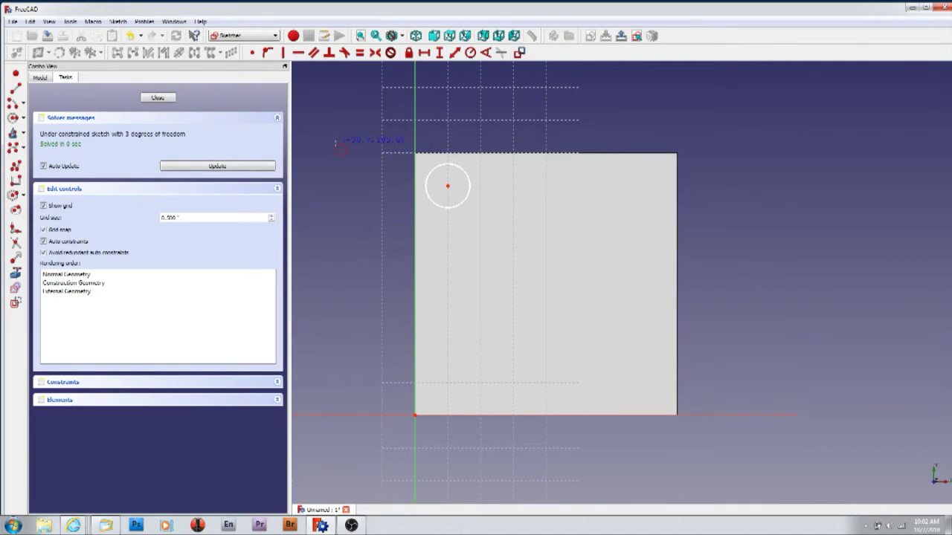
{"action": "key", "text": "Escape"}
{"action": "left_click", "coordinate": [164, 99]}
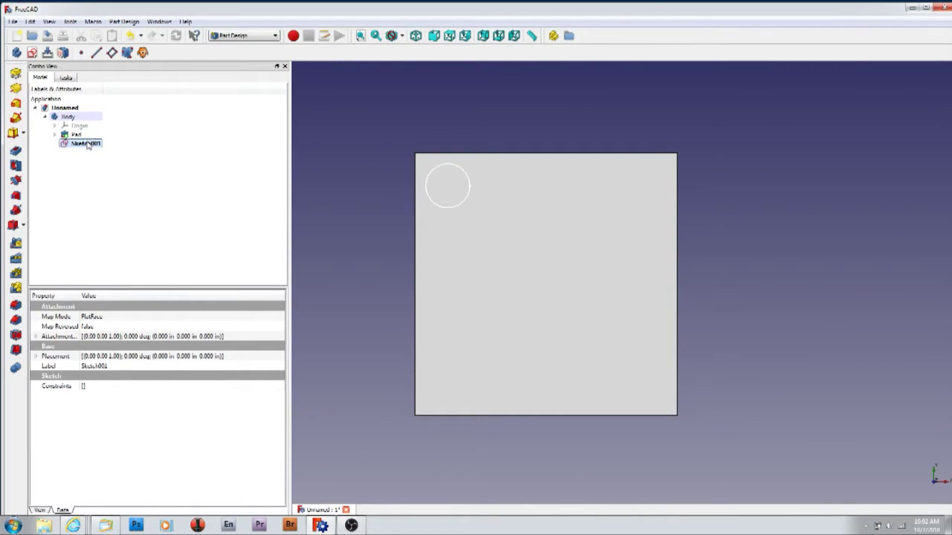
{"action": "key", "text": "Delete"}
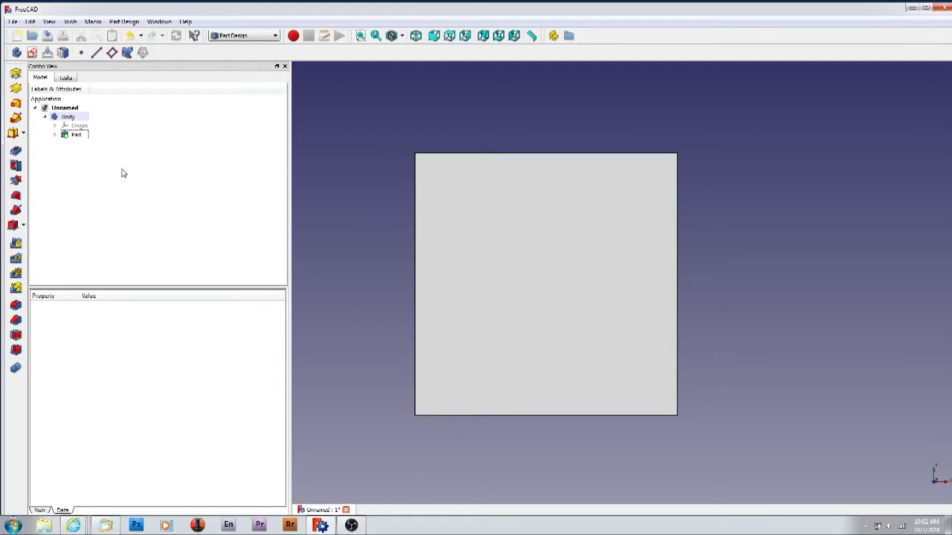
- Open a new sketch on the XY plane
{"action": "left_click", "coordinate": [32, 55]}
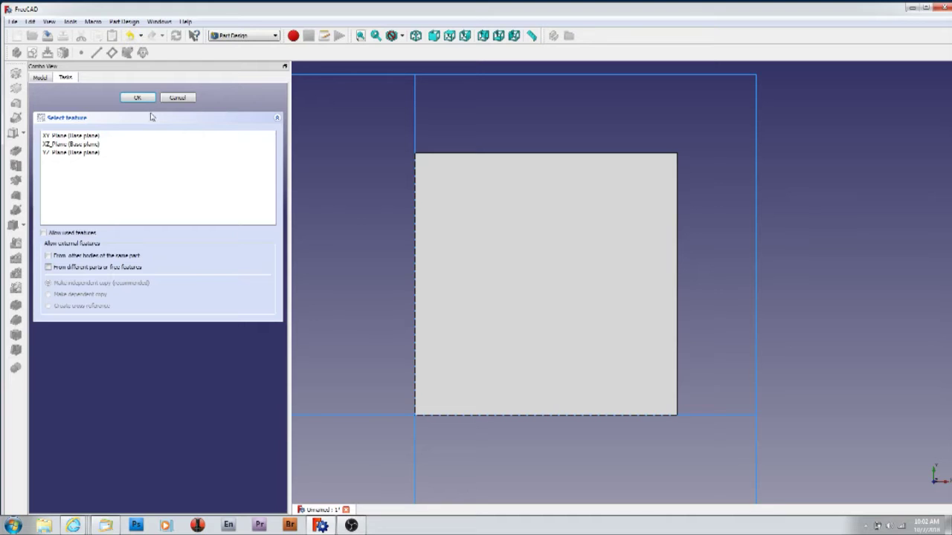
{"action": "left_click", "coordinate": [91, 136]}
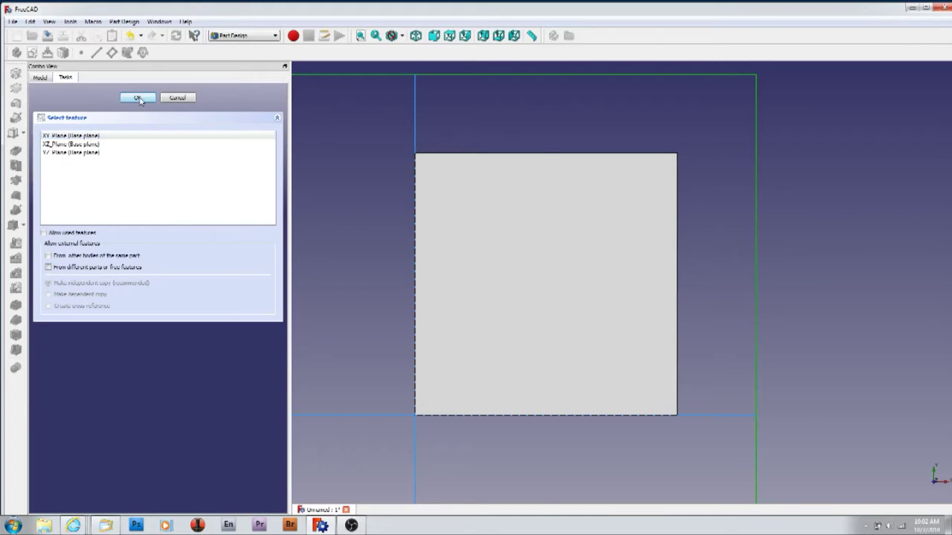
{"action": "left_click", "coordinate": [137, 97]}
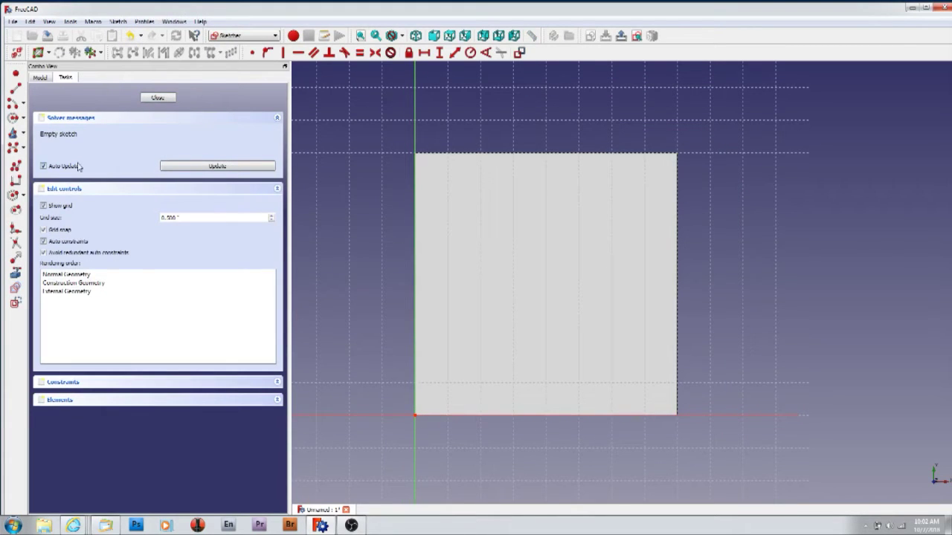
- Draw the top row of three circles, from right to left
{"action": "left_click", "coordinate": [13, 119]}
{"action": "left_click", "coordinate": [644, 186]}
{"action": "left_click", "coordinate": [634, 193]}
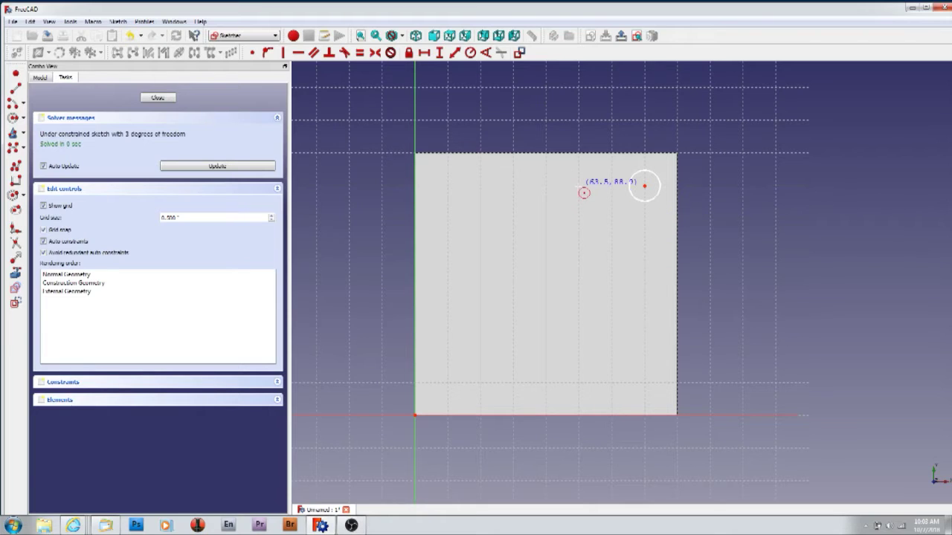
{"action": "left_click", "coordinate": [579, 186]}
{"action": "left_click", "coordinate": [562, 194]}
{"action": "left_click", "coordinate": [513, 186]}
{"action": "left_click", "coordinate": [511, 209]}
- Draw the bottom row of three circles, from left to right, and exit the circle tool
{"action": "left_click", "coordinate": [513, 251]}
{"action": "left_click", "coordinate": [496, 264]}
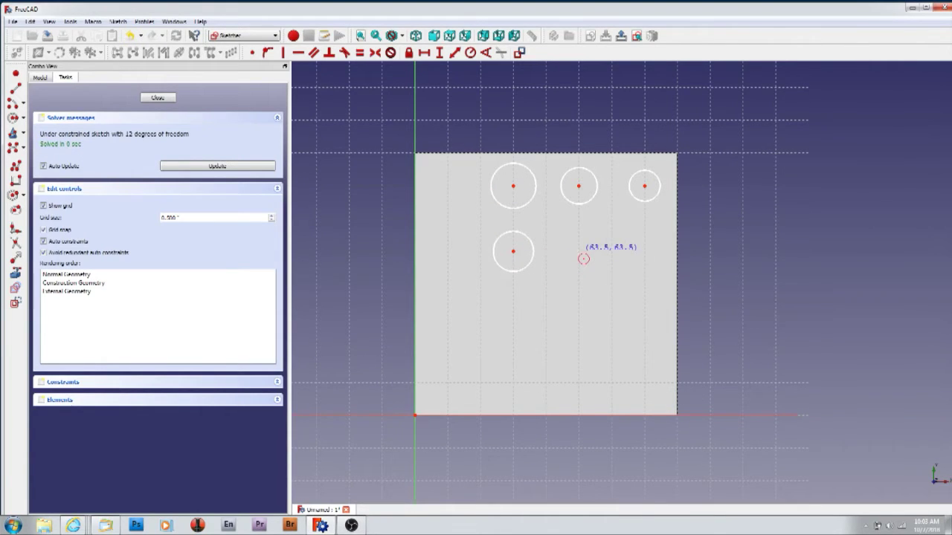
{"action": "left_click", "coordinate": [578, 252]}
{"action": "left_click", "coordinate": [563, 265]}
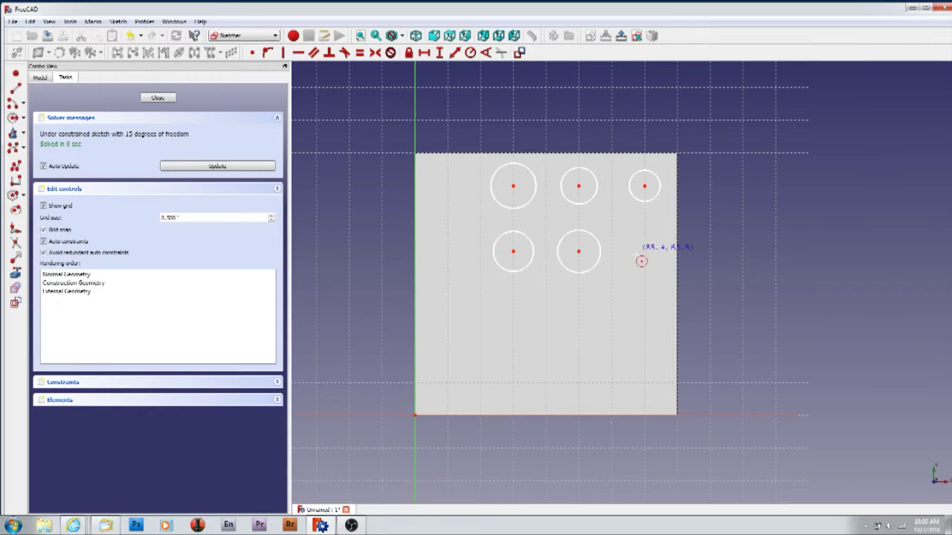
{"action": "left_click", "coordinate": [645, 252]}
{"action": "left_click", "coordinate": [629, 266]}
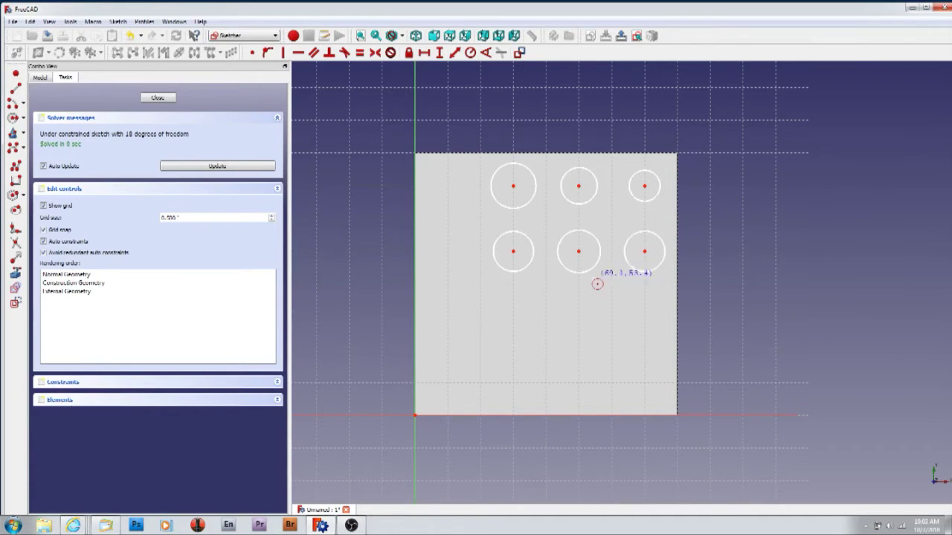
{"action": "right_click", "coordinate": [732, 244]}
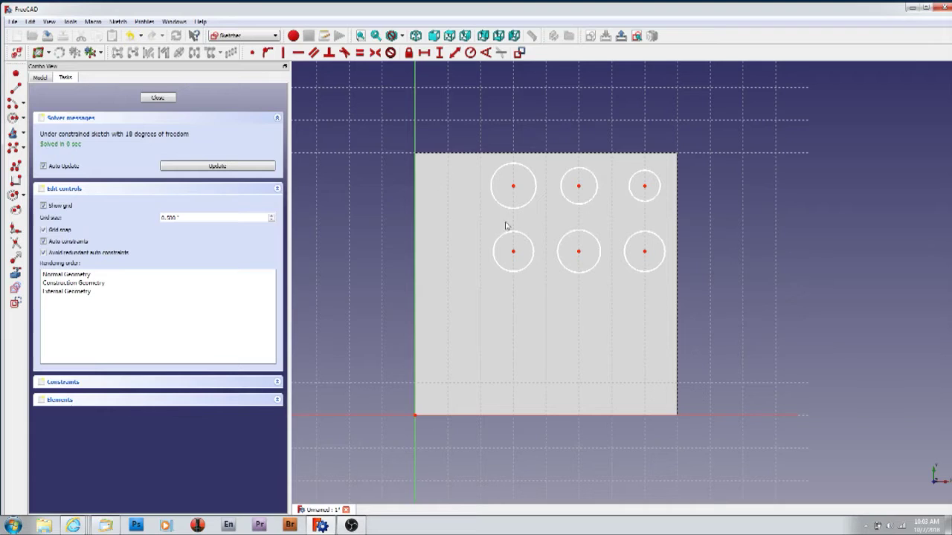
- Add radius dimensions to the three top-row circles, ending with 0.2 on the top-right one
{"action": "left_click", "coordinate": [470, 53]}
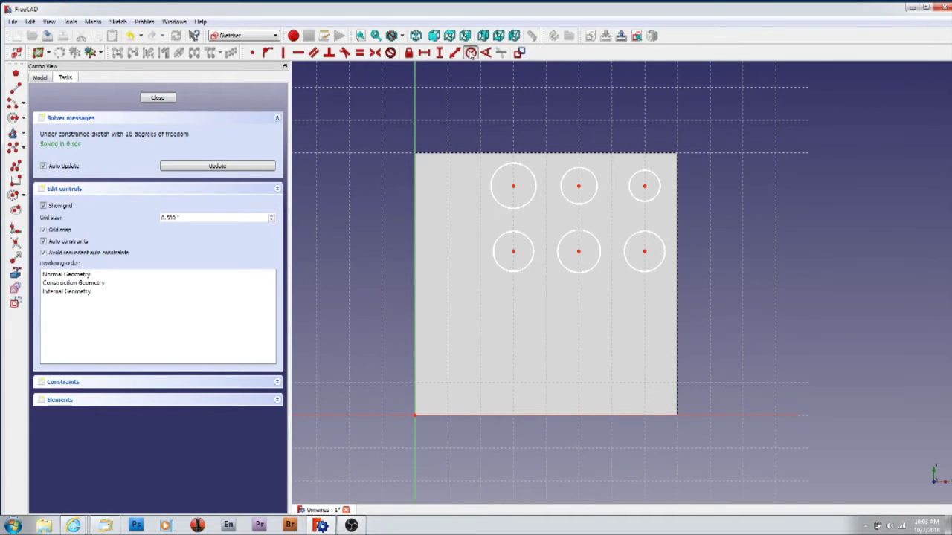
{"action": "left_click", "coordinate": [528, 173]}
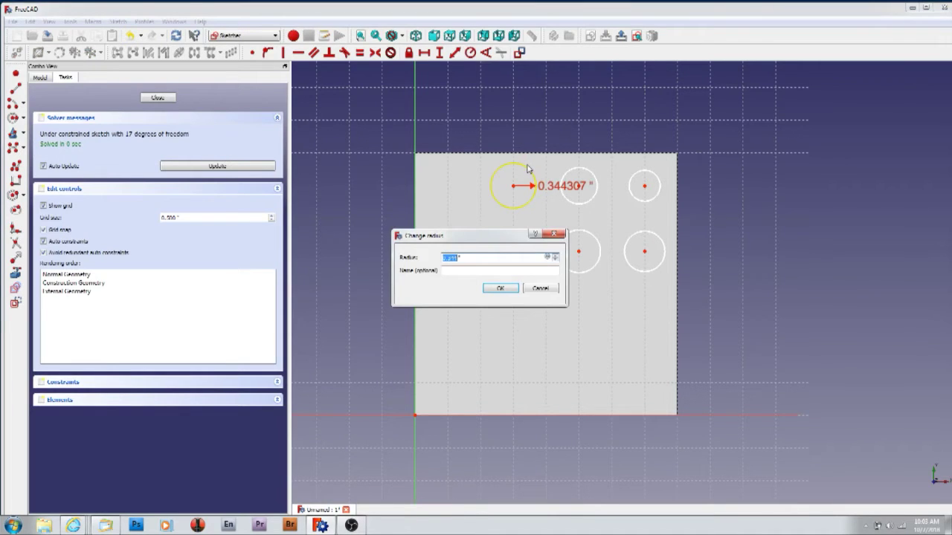
{"action": "type", "text": ".4"}
{"action": "left_click", "coordinate": [500, 289]}
{"action": "left_click", "coordinate": [581, 212]}
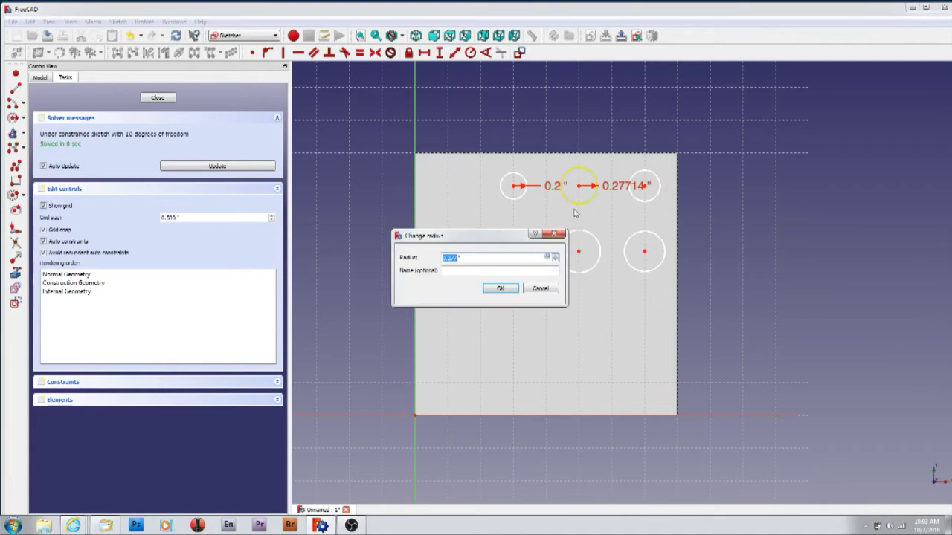
{"action": "left_click_drag", "start_coordinate": [495, 258], "coordinate": [421, 259]}
{"action": "type", "text": "0."}
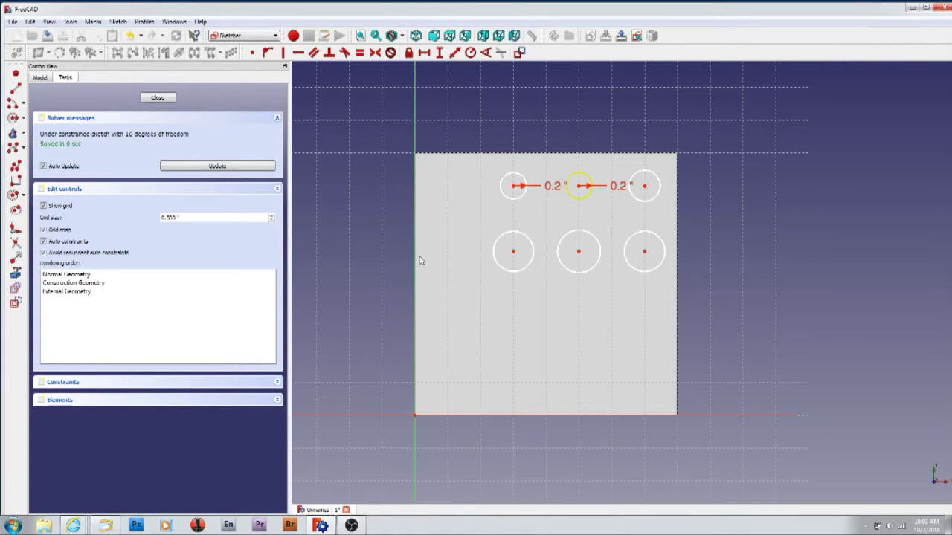
{"action": "left_click", "coordinate": [644, 251]}
{"action": "left_click", "coordinate": [644, 187]}
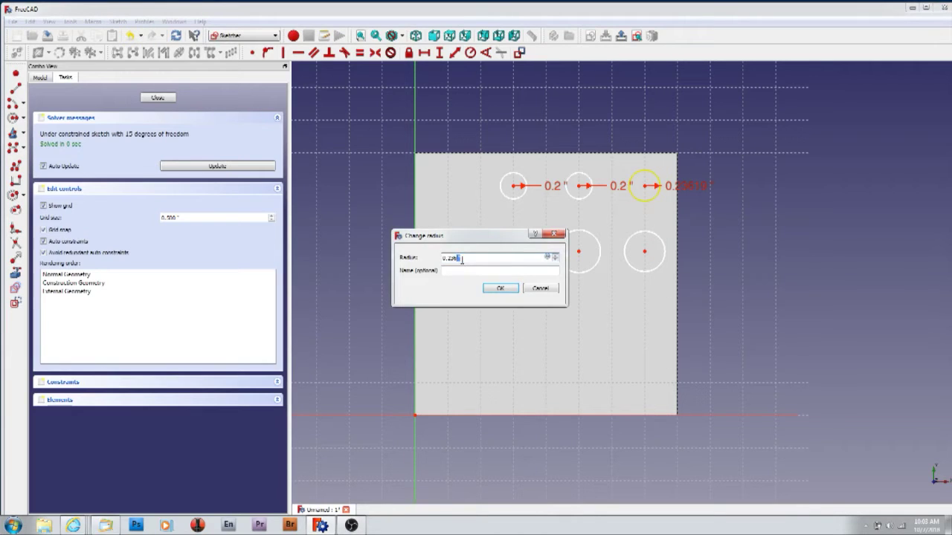
{"action": "type", "text": "0.2"}
{"action": "left_click", "coordinate": [503, 290]}
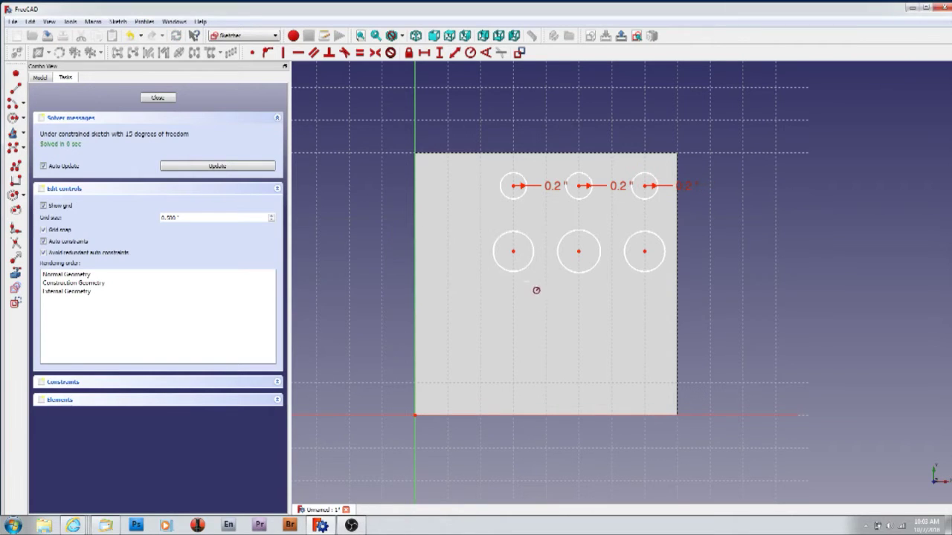
- Give the three bottom-row circles 0.2" radius dimensions
{"action": "left_click", "coordinate": [523, 275]}
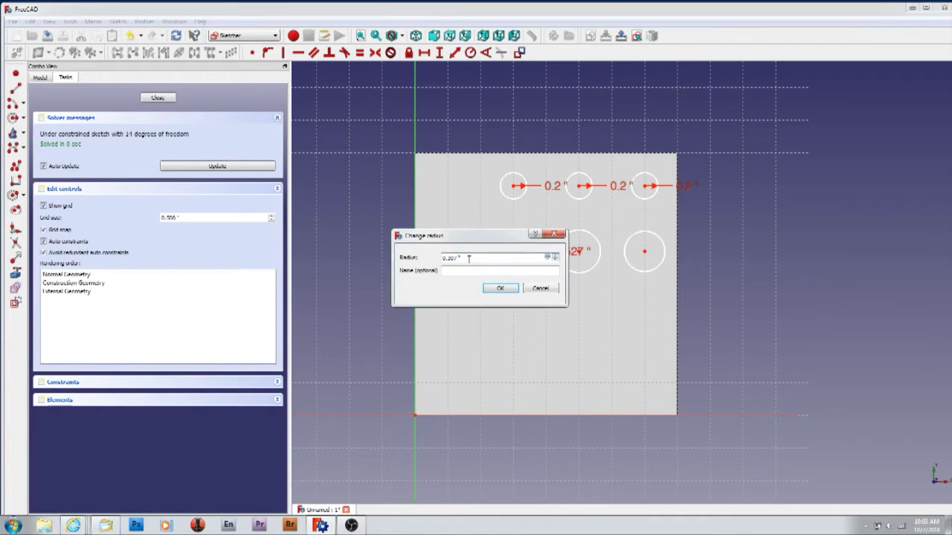
{"action": "type", "text": "0.2"}
{"action": "left_click", "coordinate": [501, 289]}
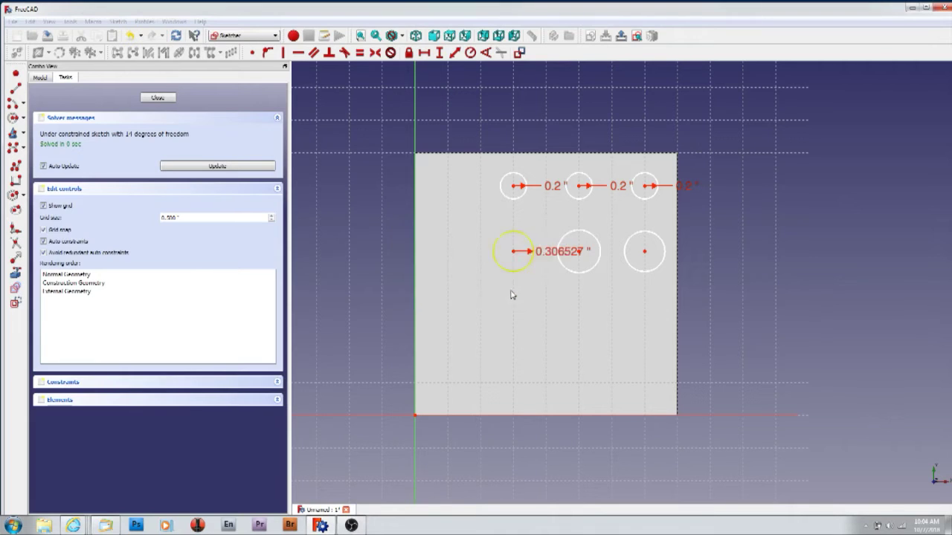
{"action": "left_click", "coordinate": [578, 273]}
{"action": "left_click", "coordinate": [467, 257]}
{"action": "left_click_drag", "start_coordinate": [461, 258], "coordinate": [425, 258]}
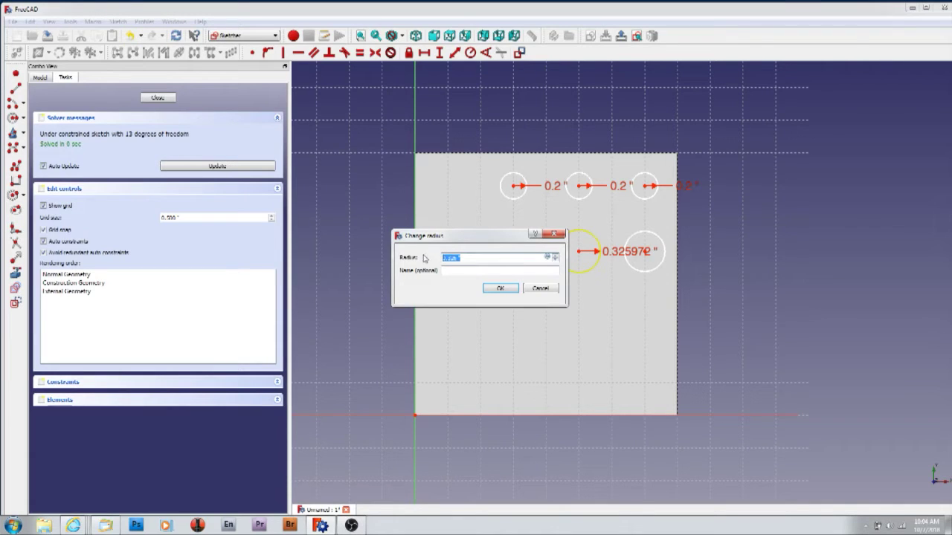
{"action": "type", "text": "0.2"}
{"action": "key", "text": "Return"}
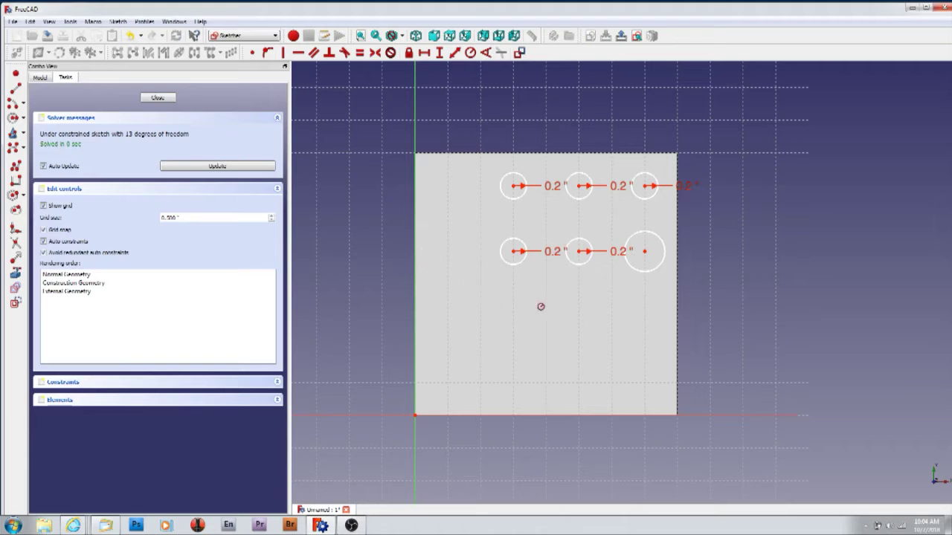
{"action": "left_click", "coordinate": [638, 269]}
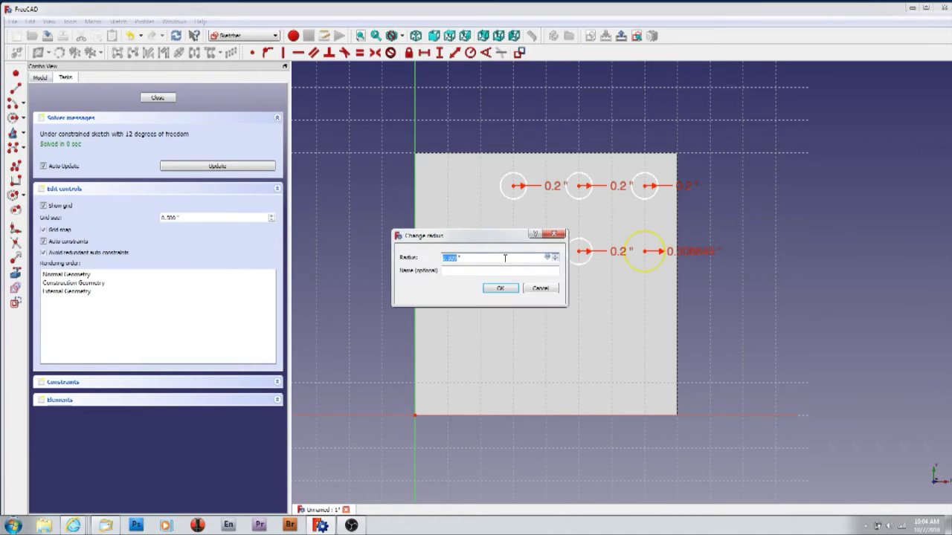
{"action": "type", "text": "0.2"}
{"action": "key", "text": "Return"}
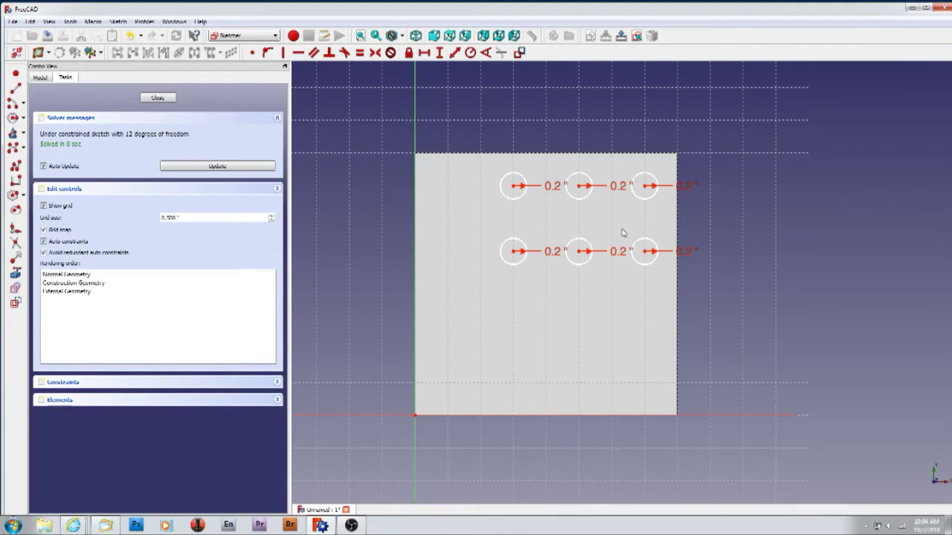
- Lock all six circle centres in place, fully constraining the sketch
{"action": "left_click", "coordinate": [408, 52]}
{"action": "left_click", "coordinate": [513, 251]}
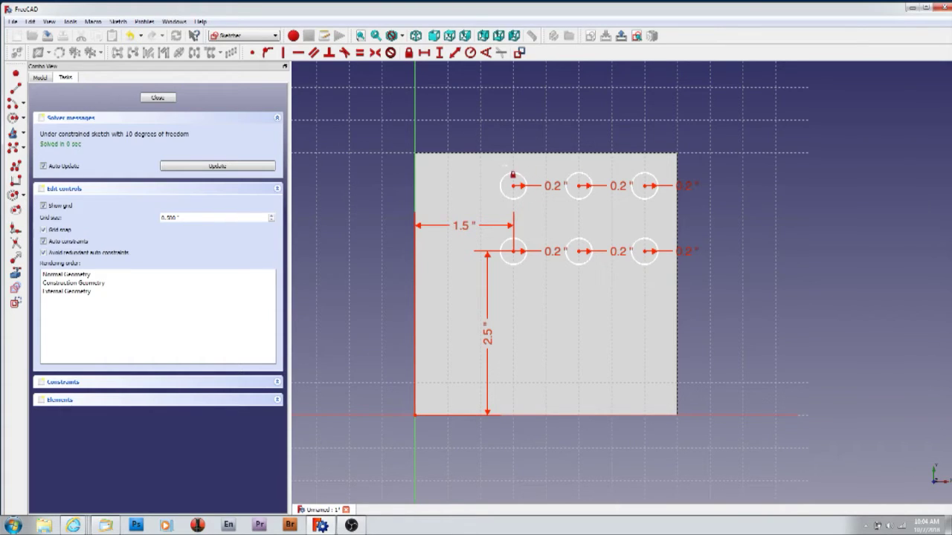
{"action": "left_click", "coordinate": [579, 252]}
{"action": "left_click", "coordinate": [644, 252]}
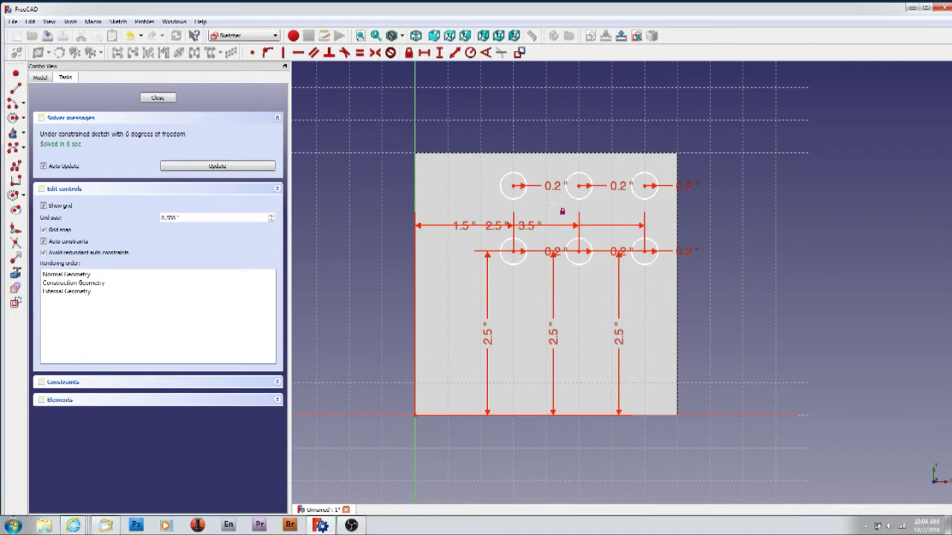
{"action": "left_click", "coordinate": [513, 186]}
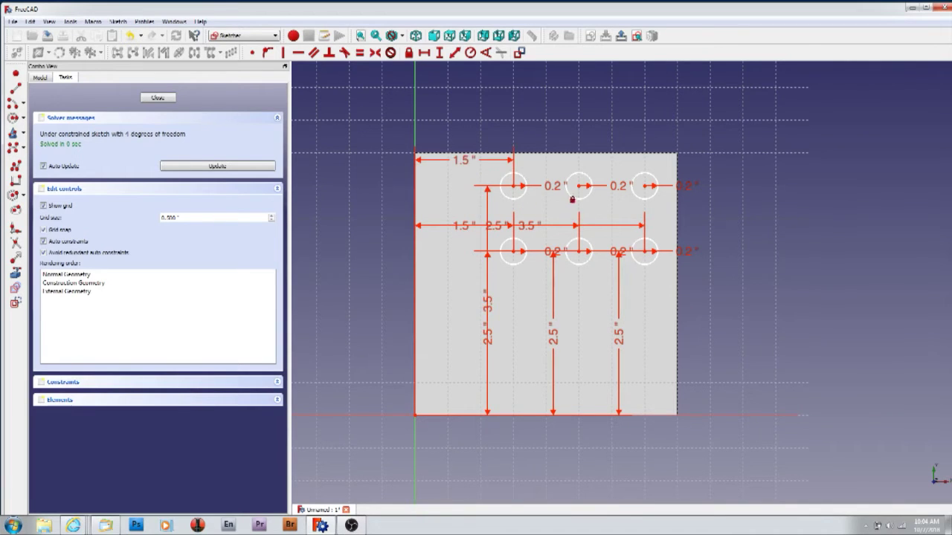
{"action": "left_click", "coordinate": [579, 186]}
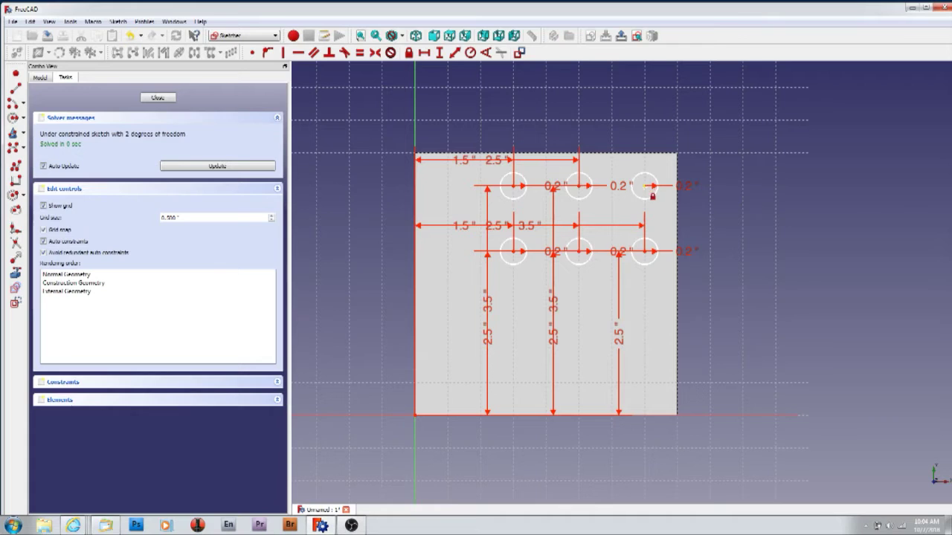
{"action": "left_click", "coordinate": [645, 186]}
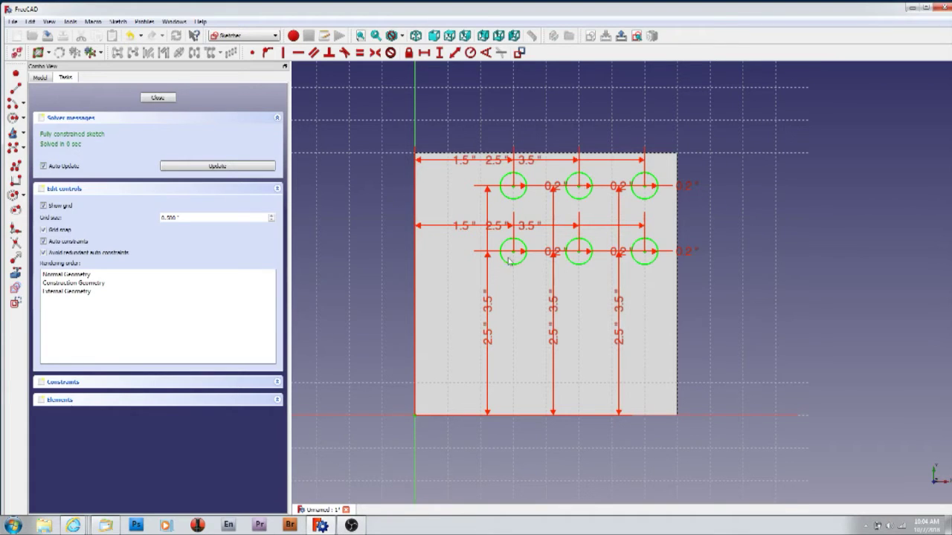
- Select the left vertical 2.5" dimension and reposition the sketch view
{"action": "left_click", "coordinate": [491, 344]}
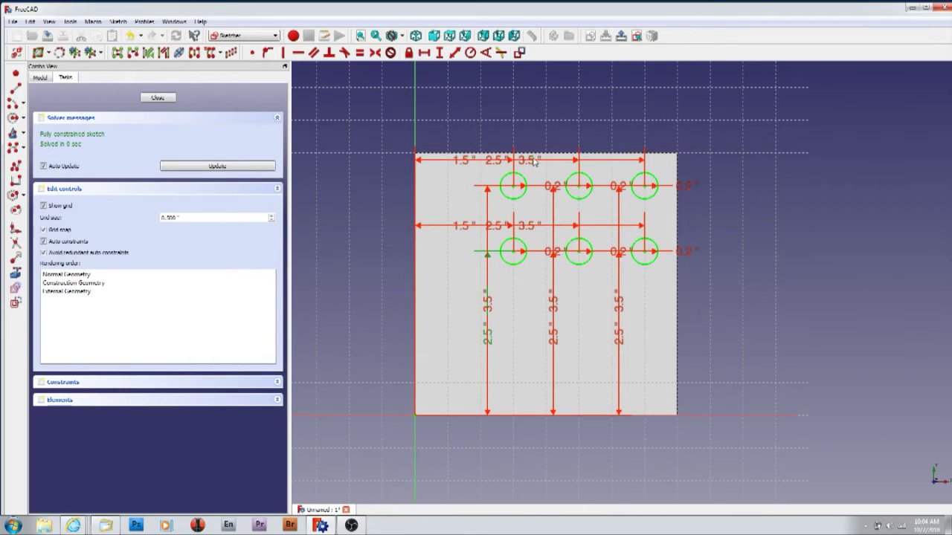
{"action": "scroll", "coordinate": [537, 148], "scroll_direction": "down", "scroll_amount": 2}
{"action": "scroll", "coordinate": [390, 165], "scroll_direction": "up", "scroll_amount": 4}
{"action": "scroll", "coordinate": [389, 164], "scroll_direction": "down", "scroll_amount": 2}
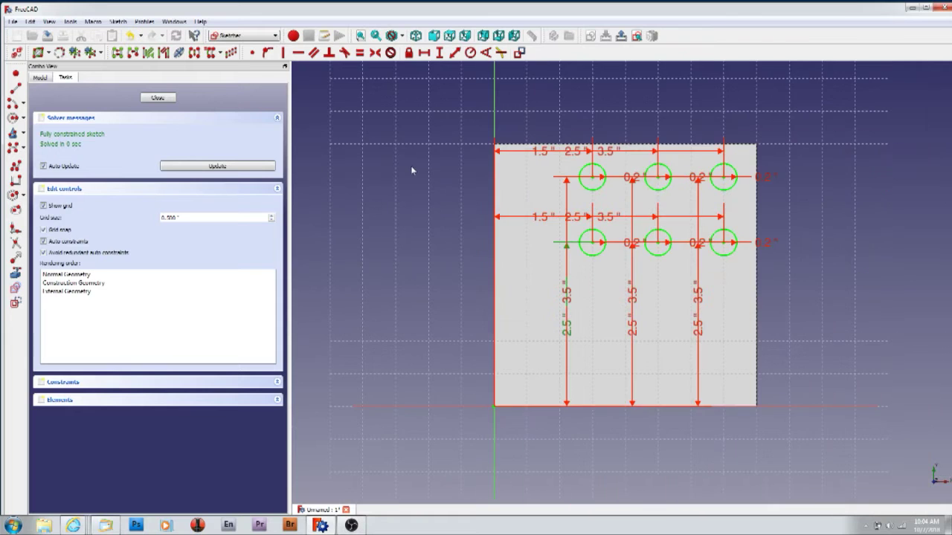
{"action": "right_click_drag", "start_coordinate": [410, 200], "coordinate": [371, 195]}
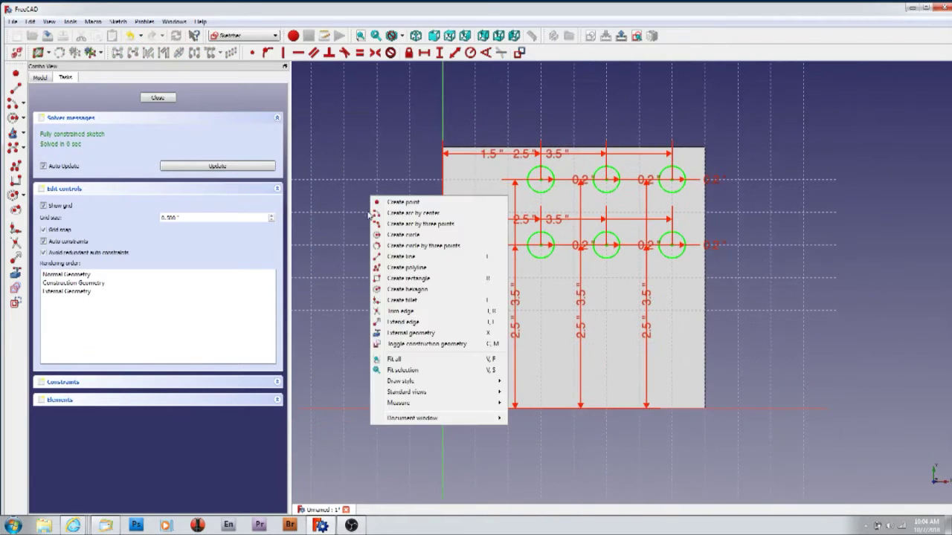
{"action": "left_click", "coordinate": [751, 364]}
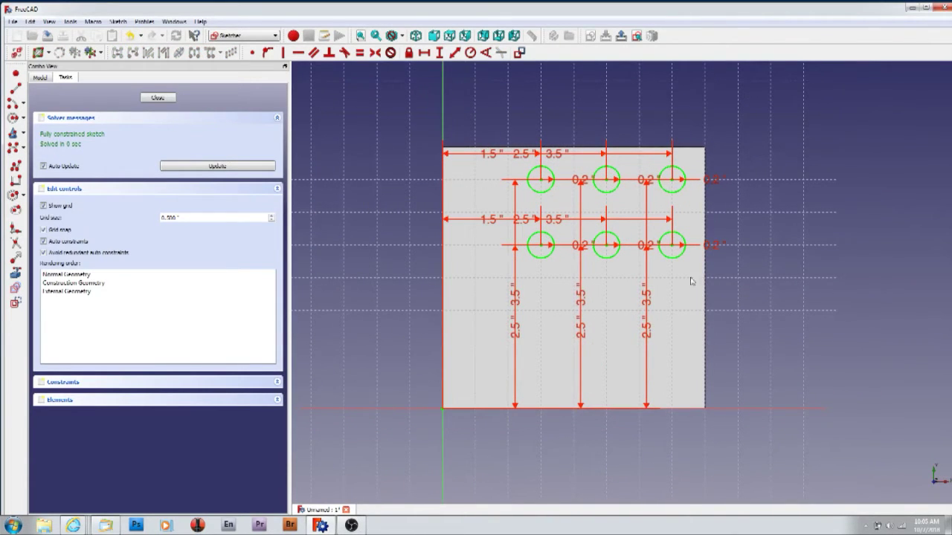
- Close the hole sketch and return to a straight-on view of the plate
{"action": "left_click", "coordinate": [169, 100]}
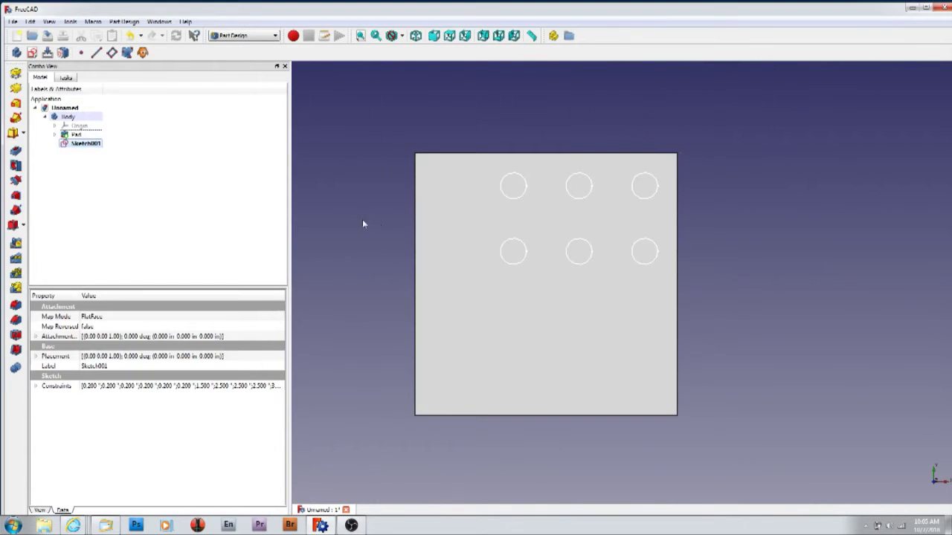
{"action": "middle_click_drag", "start_coordinate": [369, 219], "coordinate": [416, 232]}
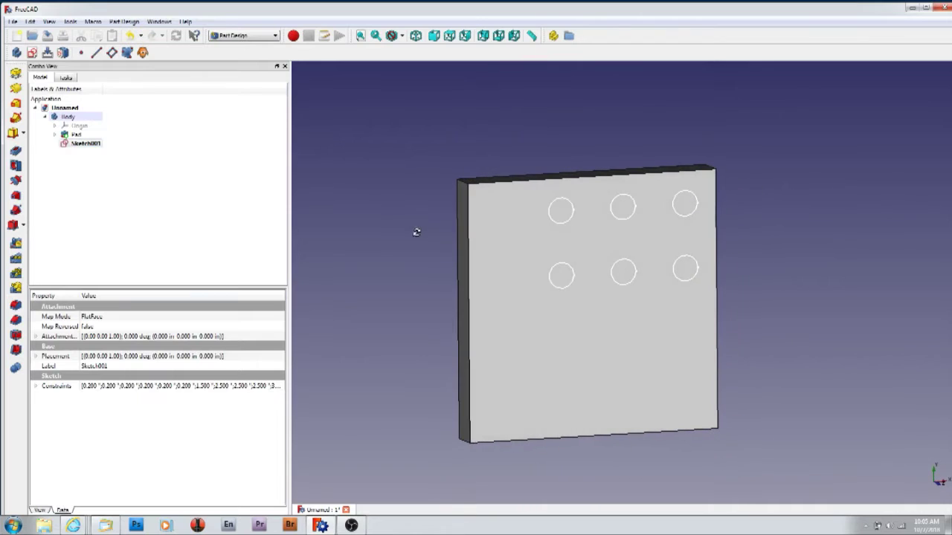
{"action": "left_click", "coordinate": [449, 36]}
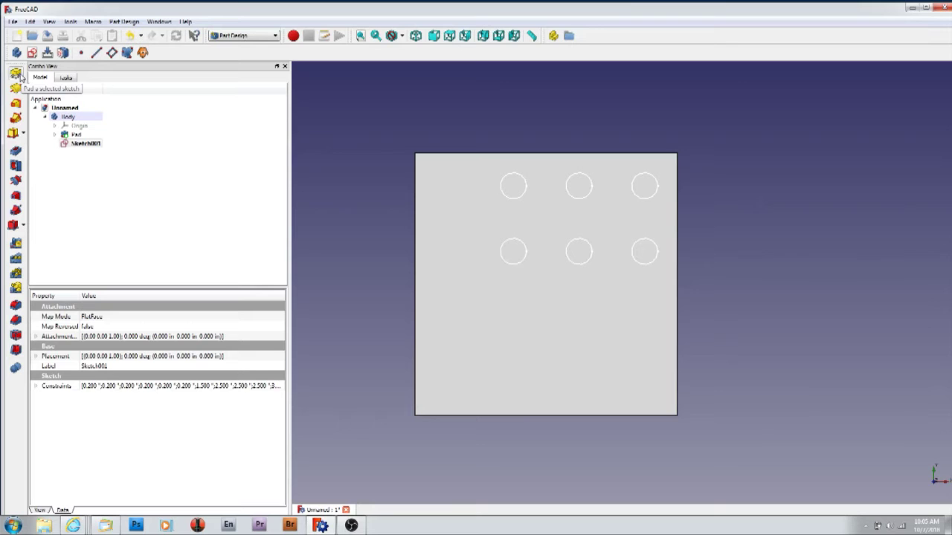
- Try padding the circles, cancel the pins, then start a Pocket on Sketch001
{"action": "left_click", "coordinate": [16, 74]}
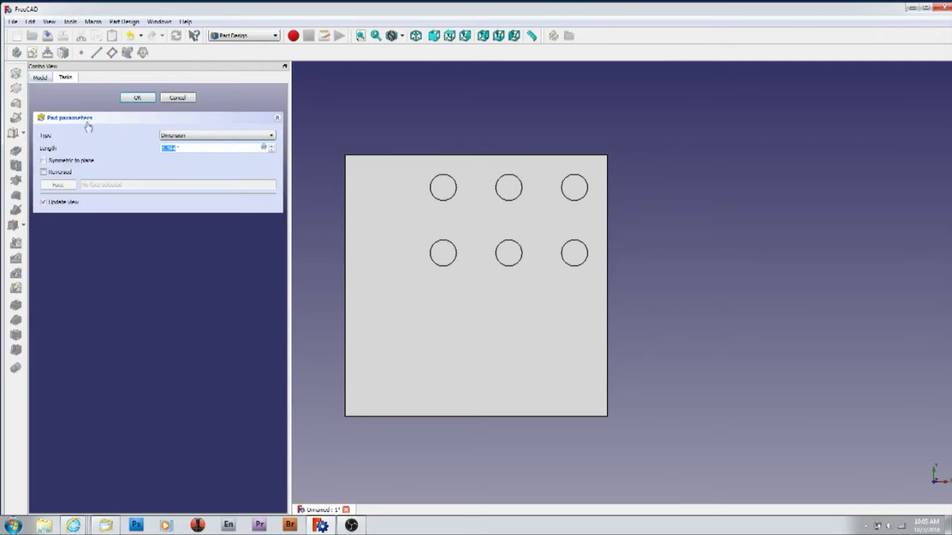
{"action": "middle_click_drag", "start_coordinate": [325, 173], "coordinate": [409, 204]}
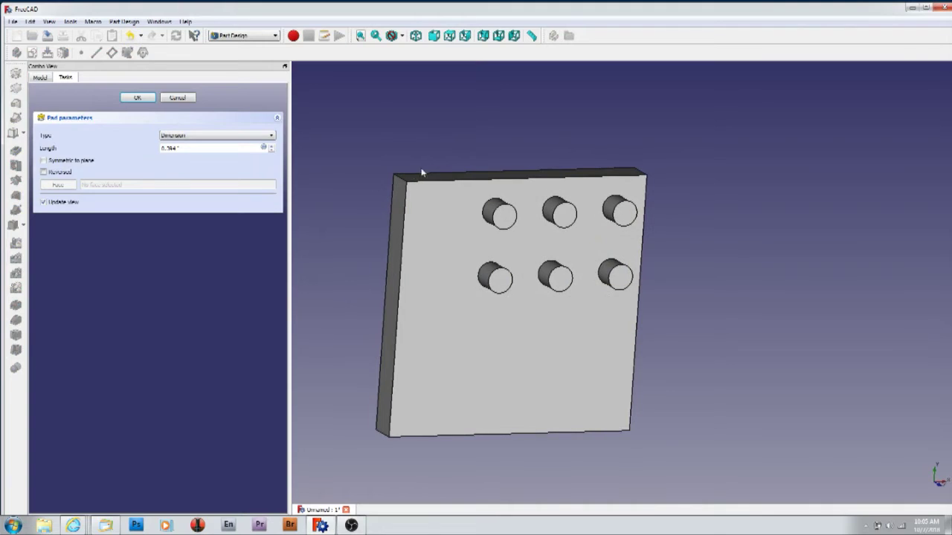
{"action": "left_click", "coordinate": [179, 98]}
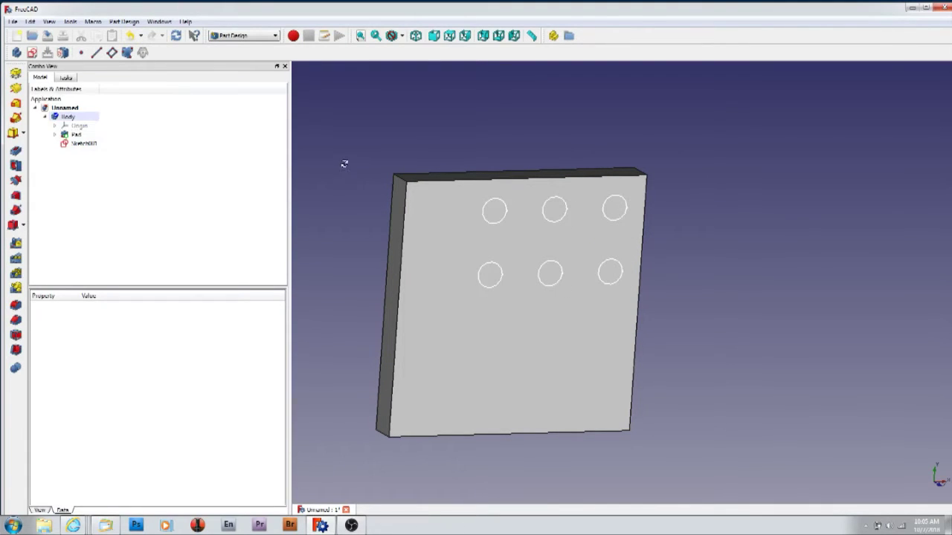
{"action": "left_click", "coordinate": [90, 144]}
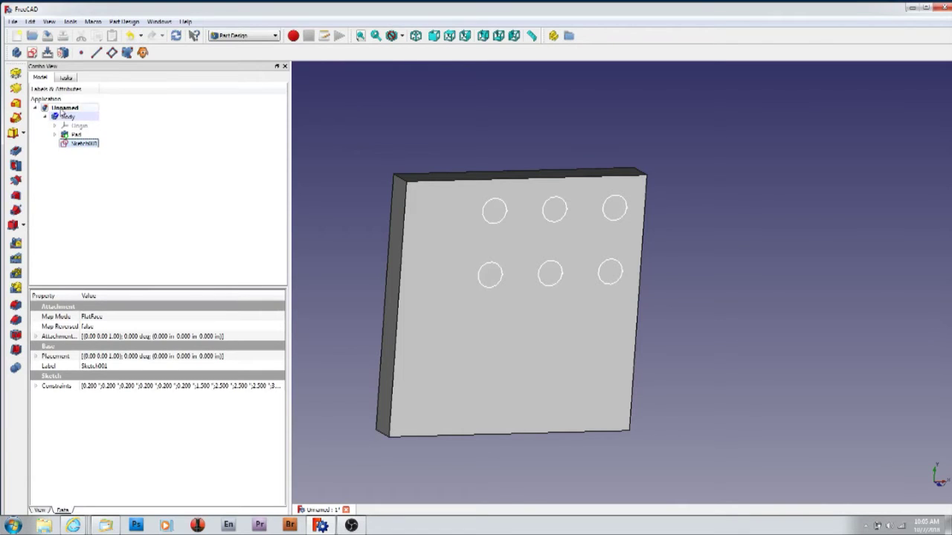
{"action": "left_click", "coordinate": [16, 151]}
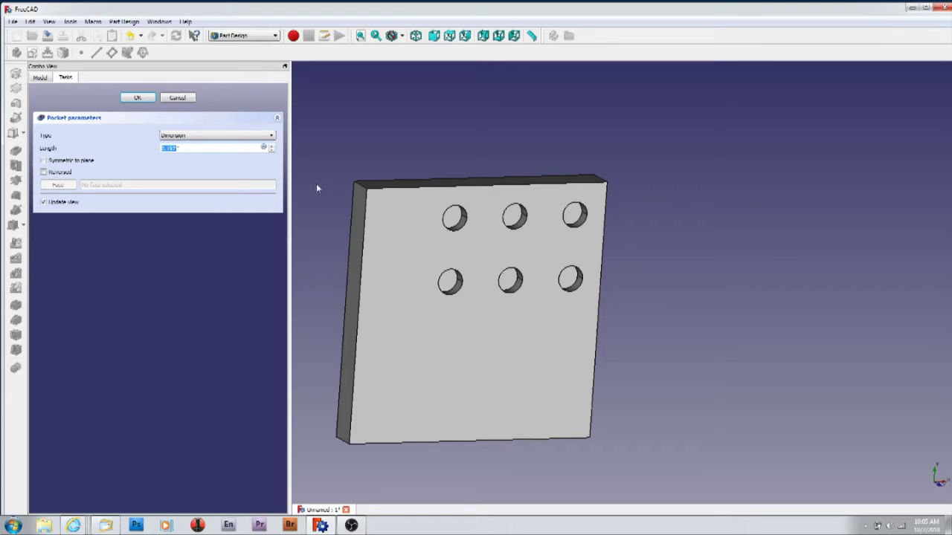
- Set the Pocket depth to 0.37", confirm it, and view the drilled plate face-on
{"action": "middle_click_drag", "start_coordinate": [315, 196], "coordinate": [245, 164]}
{"action": "left_click_drag", "start_coordinate": [202, 151], "coordinate": [162, 149]}
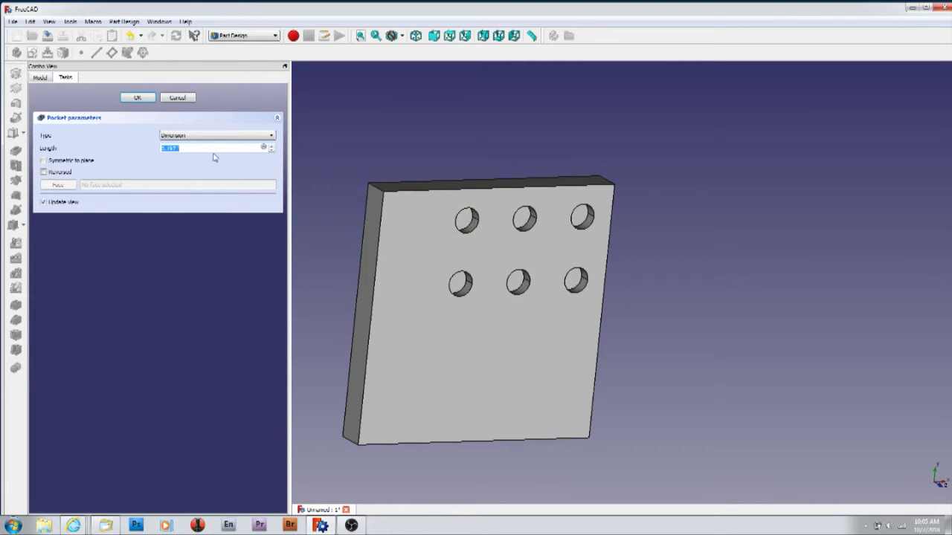
{"action": "type", "text": "0.370"}
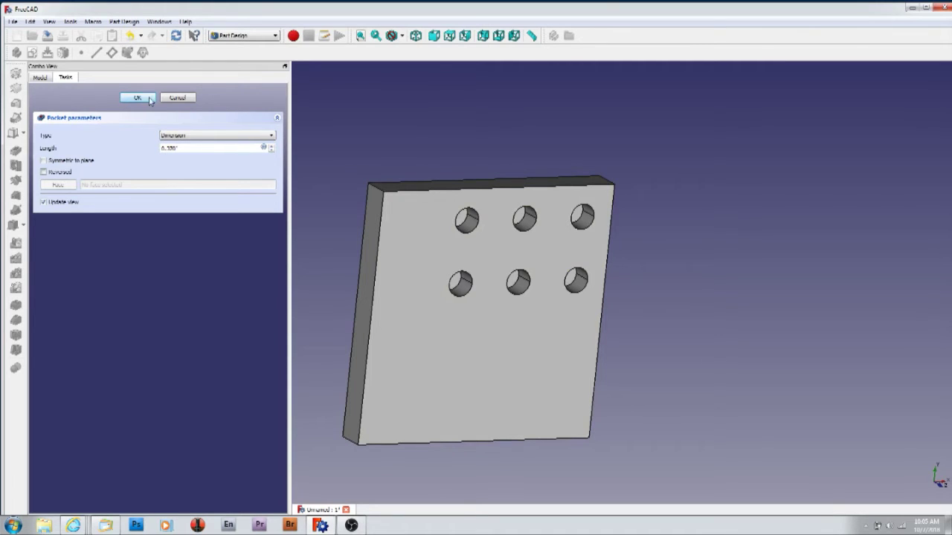
{"action": "left_click", "coordinate": [147, 99]}
{"action": "middle_click_drag", "start_coordinate": [381, 160], "coordinate": [332, 143]}
{"action": "left_click", "coordinate": [450, 36]}
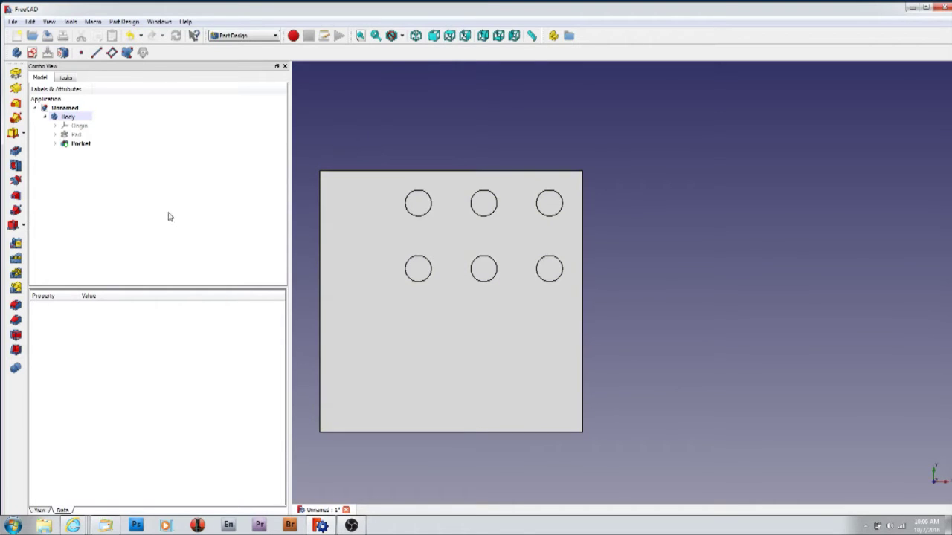
- Switch to the Path workbench and create a Job with Body as the base model
{"action": "middle_click_drag", "start_coordinate": [355, 194], "coordinate": [432, 193]}
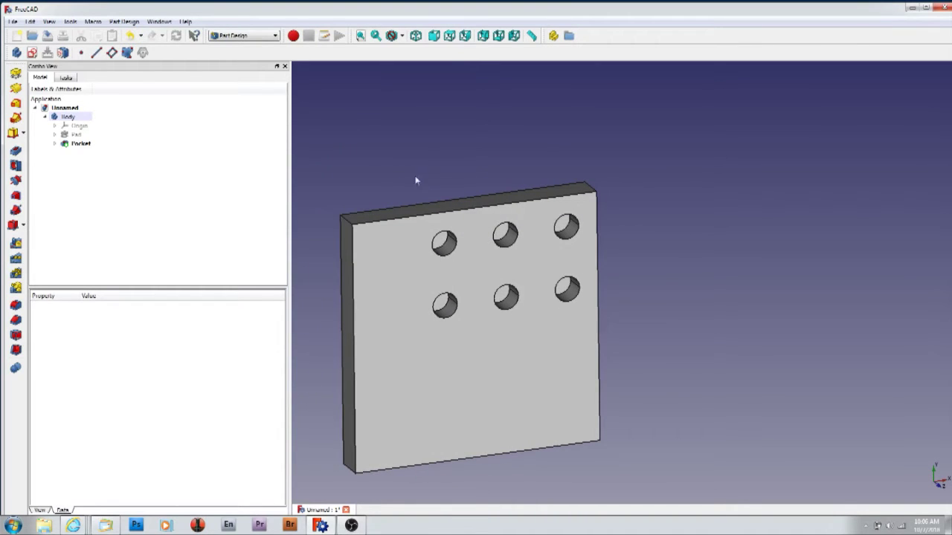
{"action": "left_click", "coordinate": [265, 38]}
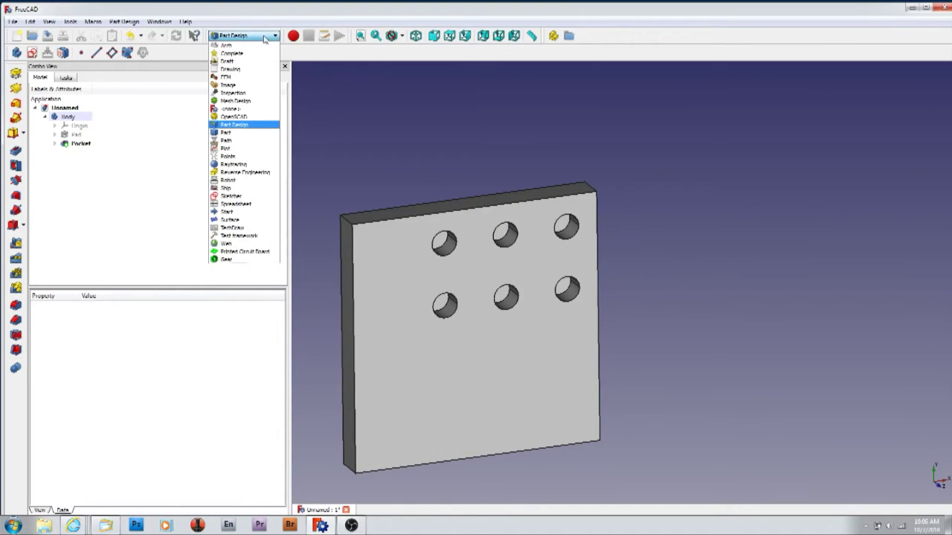
{"action": "left_click", "coordinate": [234, 141]}
{"action": "left_click", "coordinate": [13, 56]}
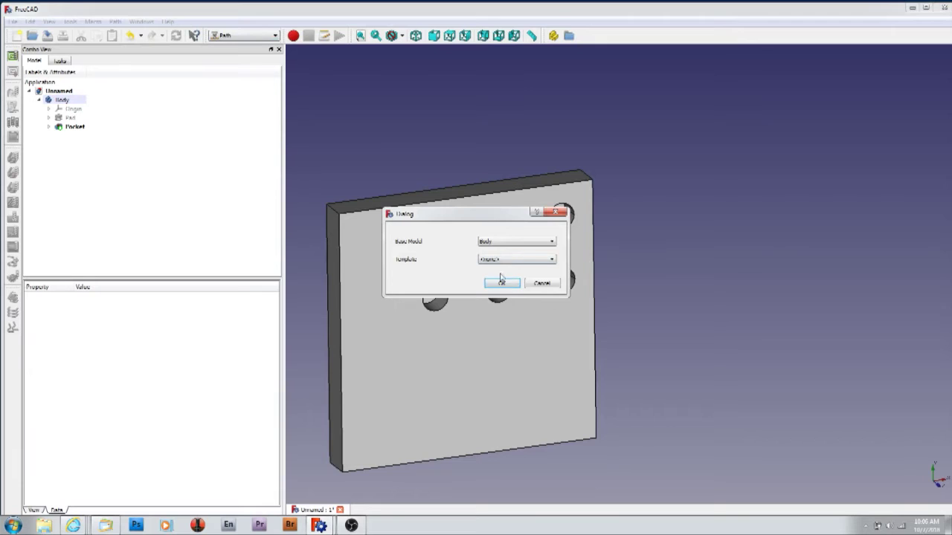
{"action": "left_click", "coordinate": [502, 284]}
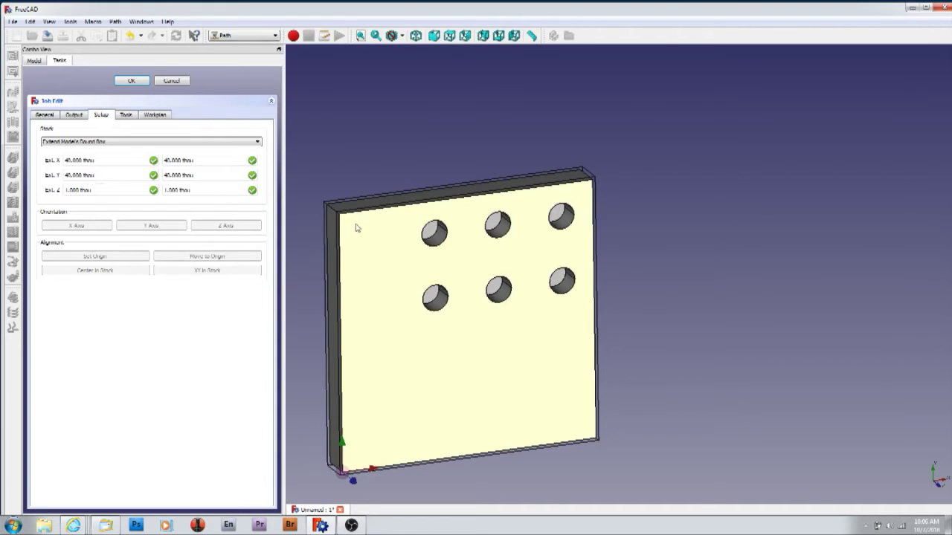
{"action": "left_click", "coordinate": [132, 81]}
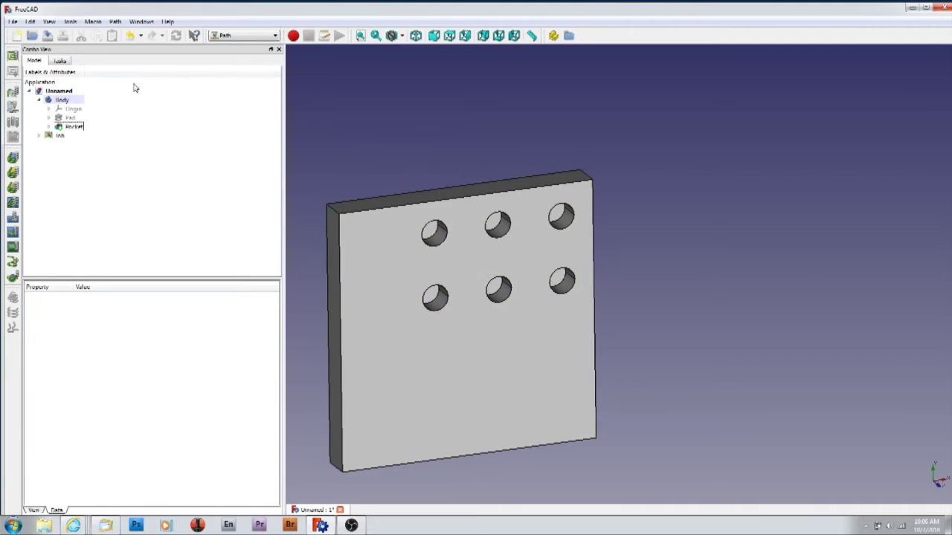
- Create a tool controller for the 1/8 2 Flute end mill from the Tool Library
{"action": "left_click", "coordinate": [39, 136]}
{"action": "left_click", "coordinate": [13, 124]}
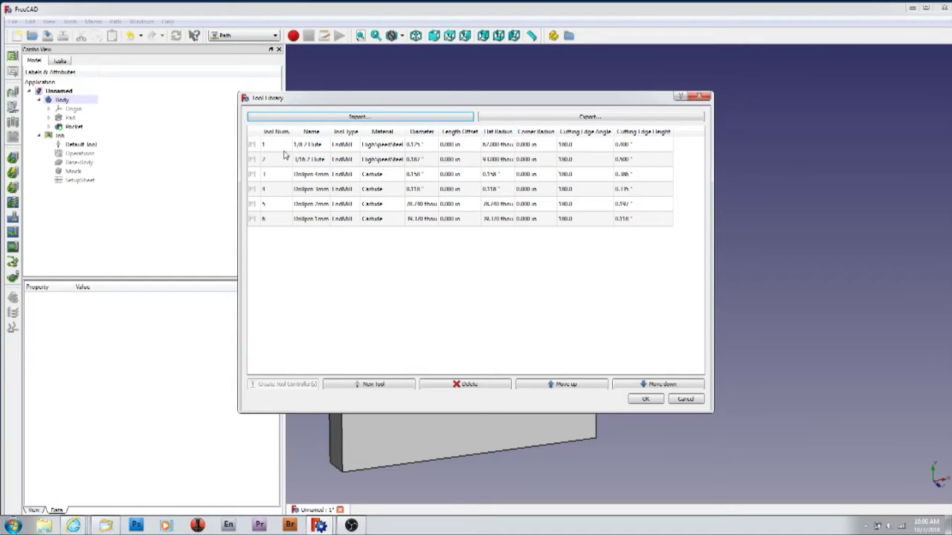
{"action": "left_click", "coordinate": [252, 144]}
{"action": "left_click", "coordinate": [297, 385]}
{"action": "left_click", "coordinate": [640, 400]}
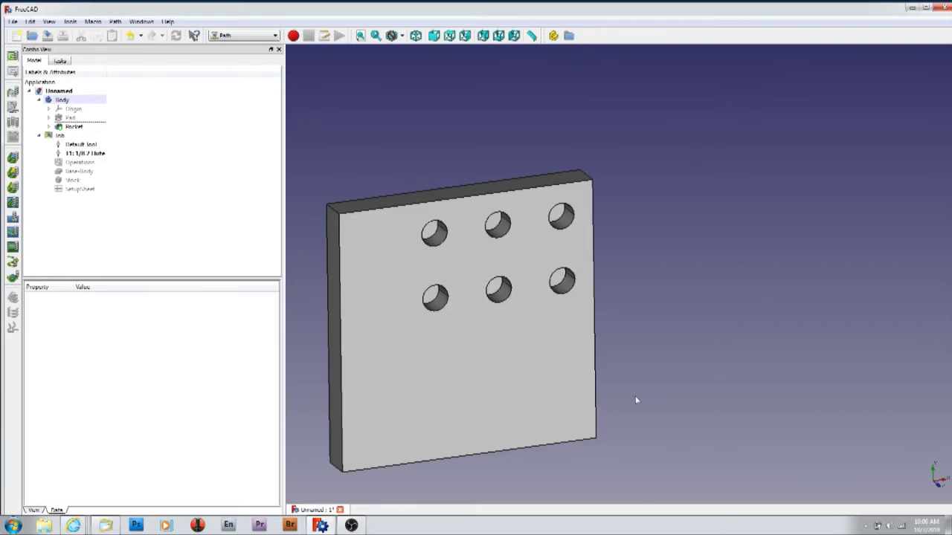
- Give the T1: 1/8 2 Flute controller 10 in/min horizontal and vertical feeds and spindle speed 1000
{"action": "double_click", "coordinate": [85, 153]}
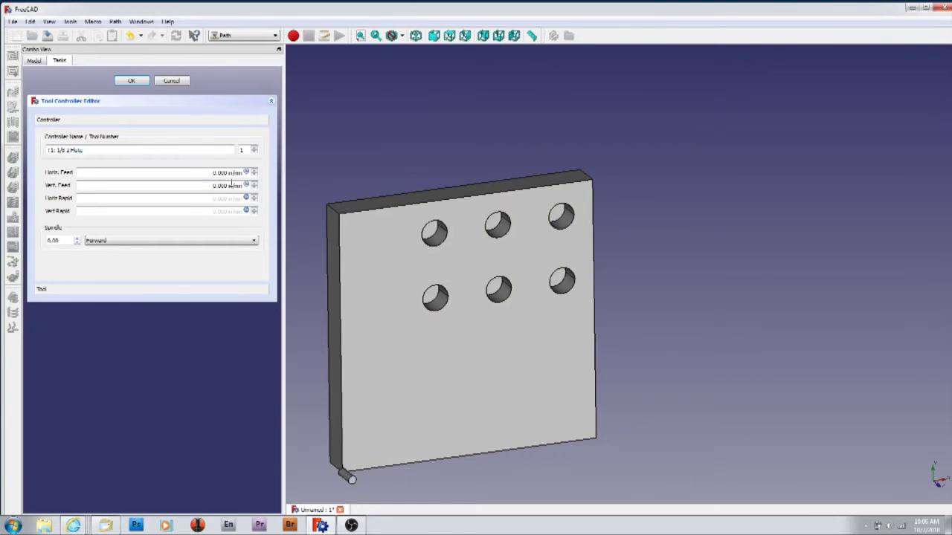
{"action": "left_click_drag", "start_coordinate": [211, 173], "coordinate": [248, 173]}
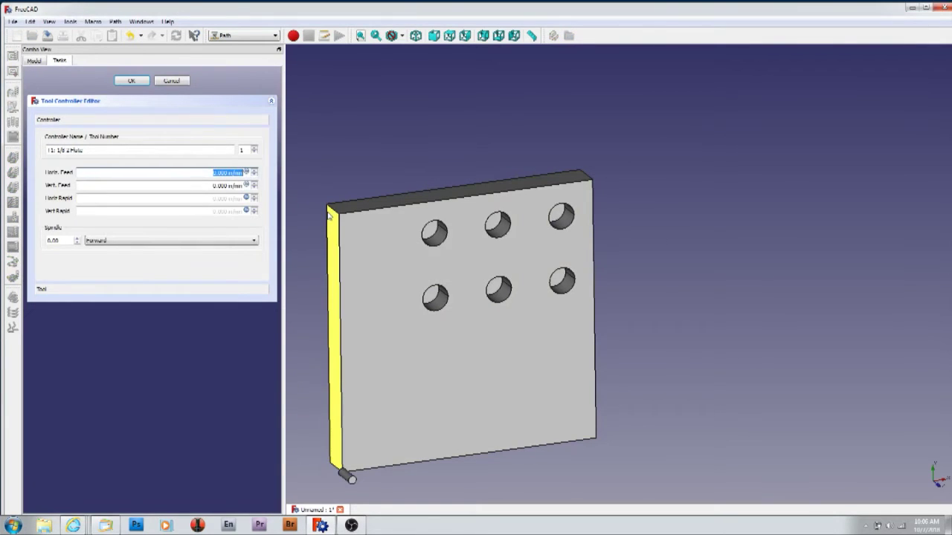
{"action": "type", "text": "10"}
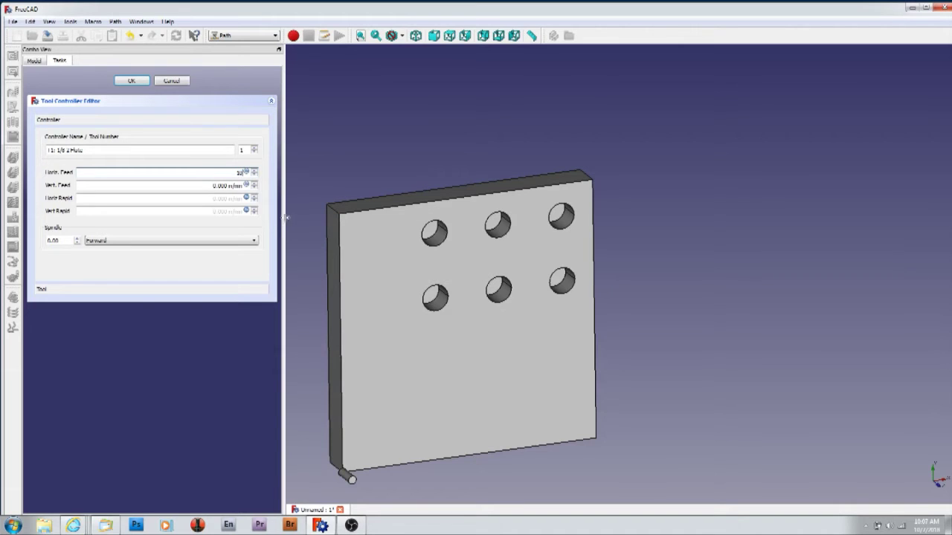
{"action": "left_click", "coordinate": [231, 185]}
{"action": "left_click_drag", "start_coordinate": [212, 186], "coordinate": [254, 186]}
{"action": "type", "text": "5"}
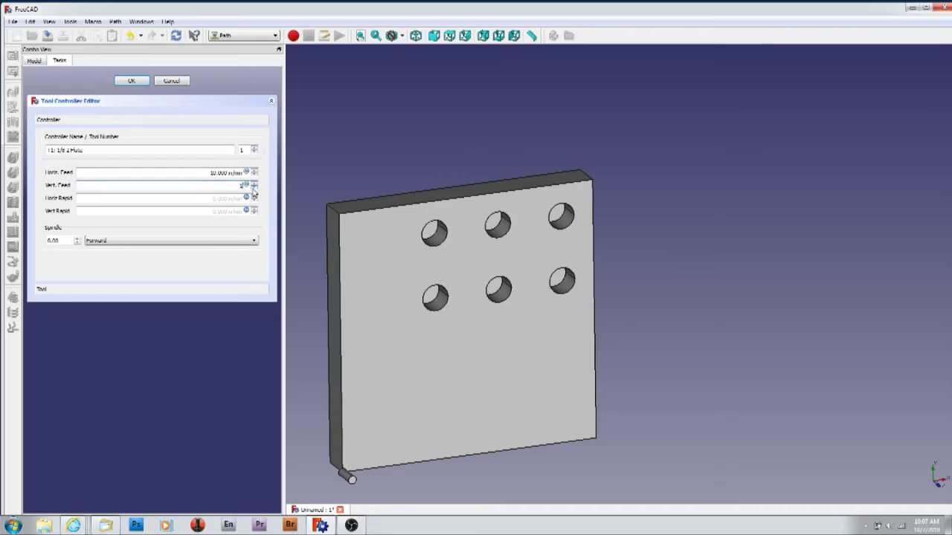
{"action": "left_click", "coordinate": [63, 243]}
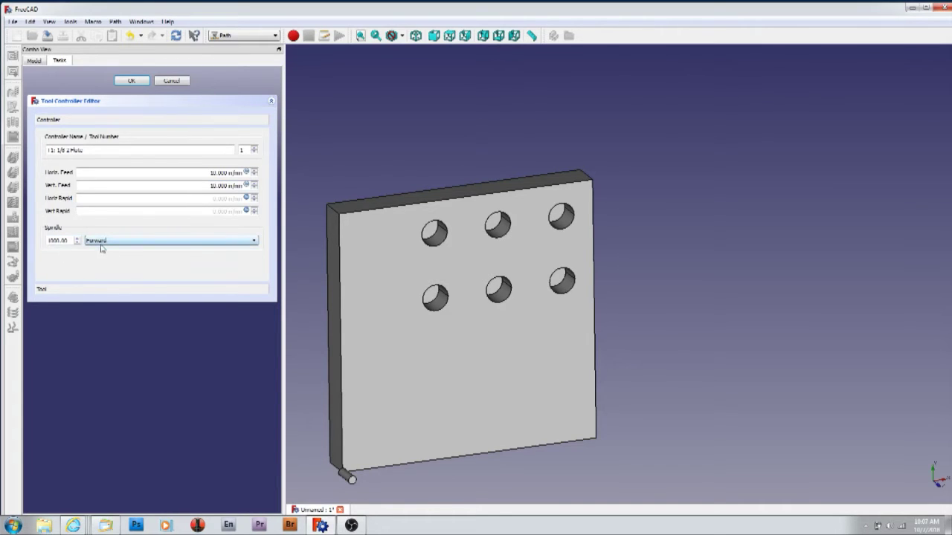
{"action": "left_click", "coordinate": [130, 82]}
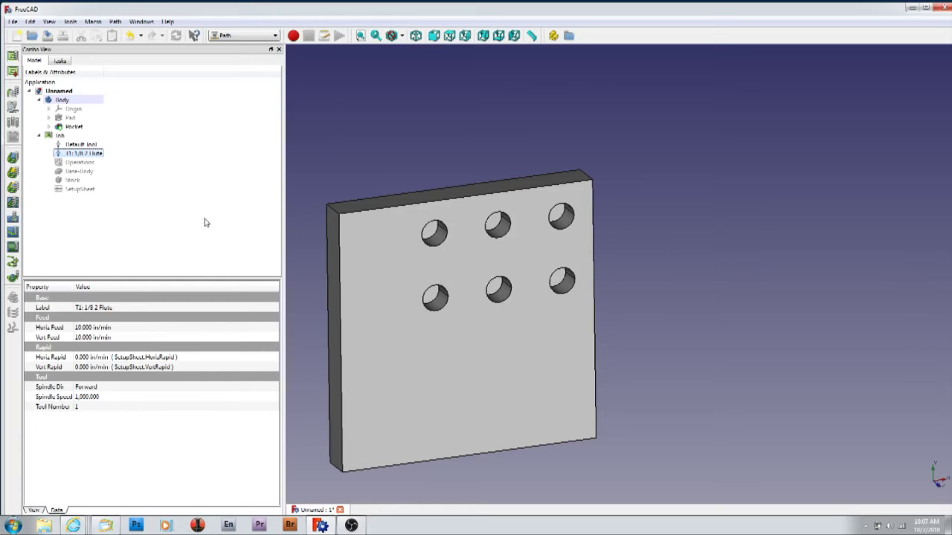
- Select the walls of the three top and three bottom holes, then start a Path Pocket
{"action": "left_click", "coordinate": [442, 236]}
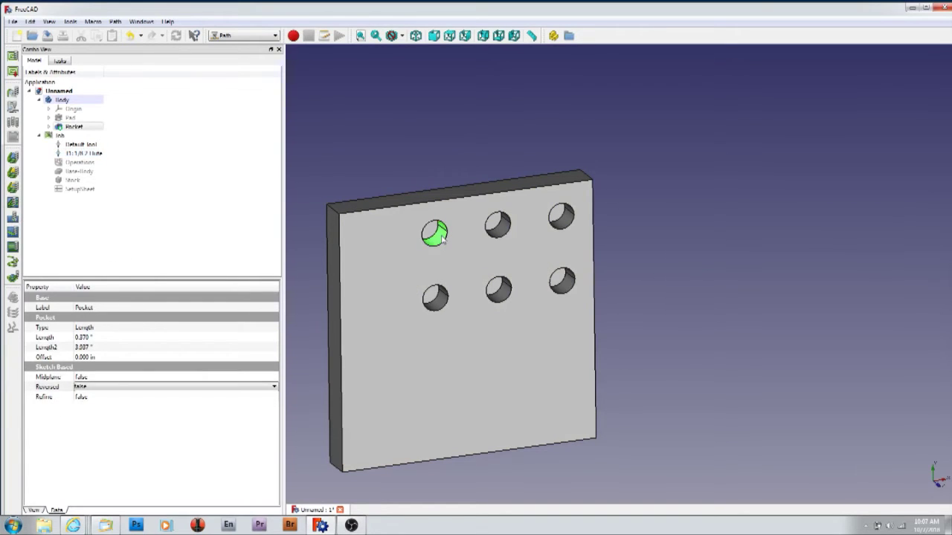
{"action": "left_click", "coordinate": [511, 233], "text": "ctrl"}
{"action": "left_click", "coordinate": [563, 217], "text": "ctrl"}
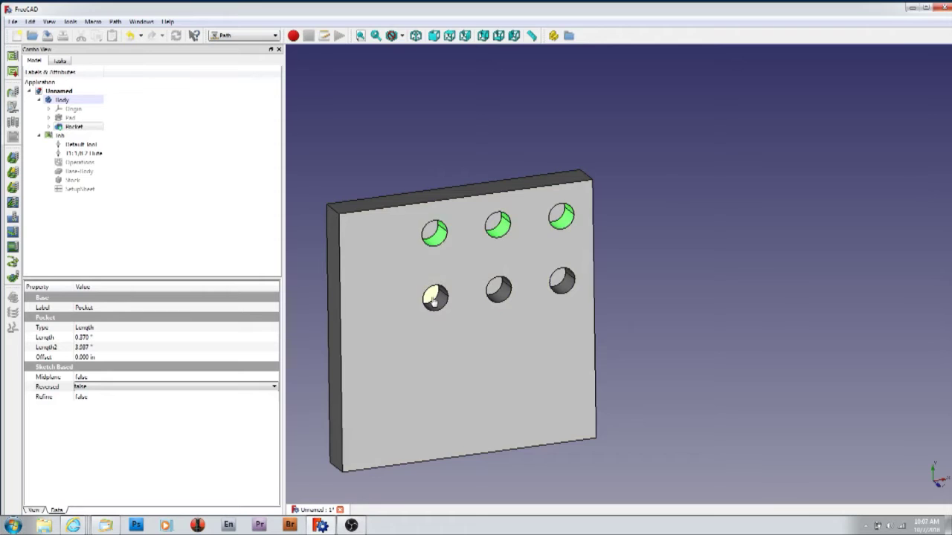
{"action": "left_click", "coordinate": [563, 282], "text": "ctrl"}
{"action": "left_click", "coordinate": [506, 291], "text": "ctrl"}
{"action": "left_click", "coordinate": [433, 296], "text": "ctrl"}
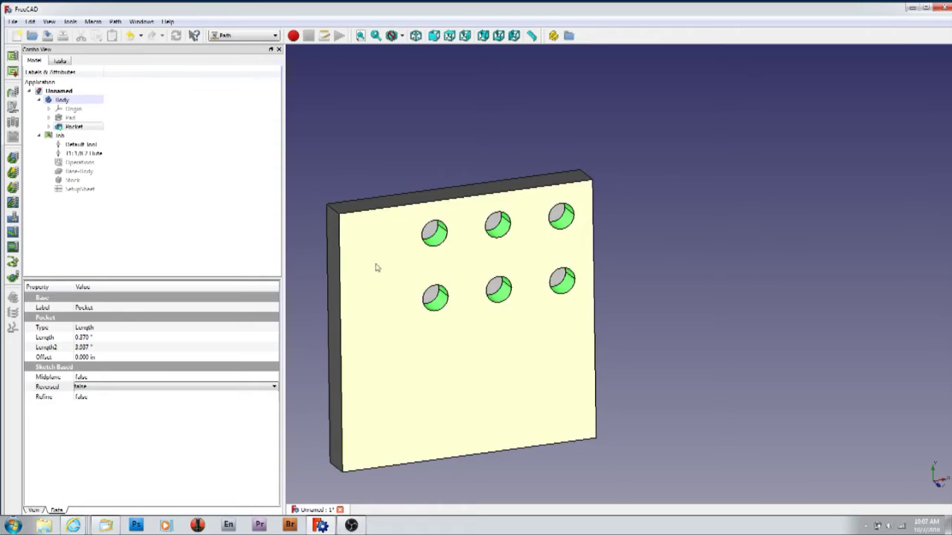
{"action": "left_click", "coordinate": [14, 205]}
{"action": "left_click", "coordinate": [430, 260]}
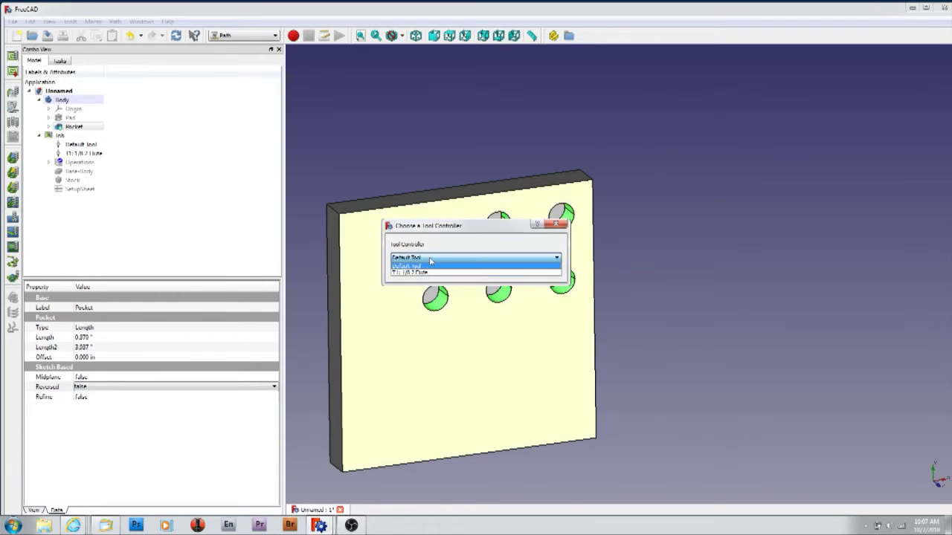
{"action": "left_click", "coordinate": [424, 272]}
{"action": "left_click", "coordinate": [495, 272]}
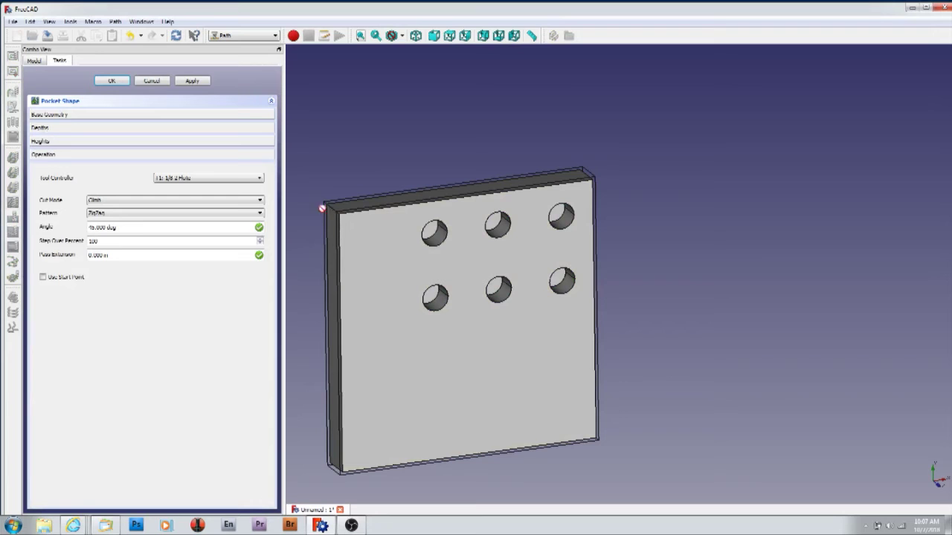
{"action": "left_click", "coordinate": [195, 83]}
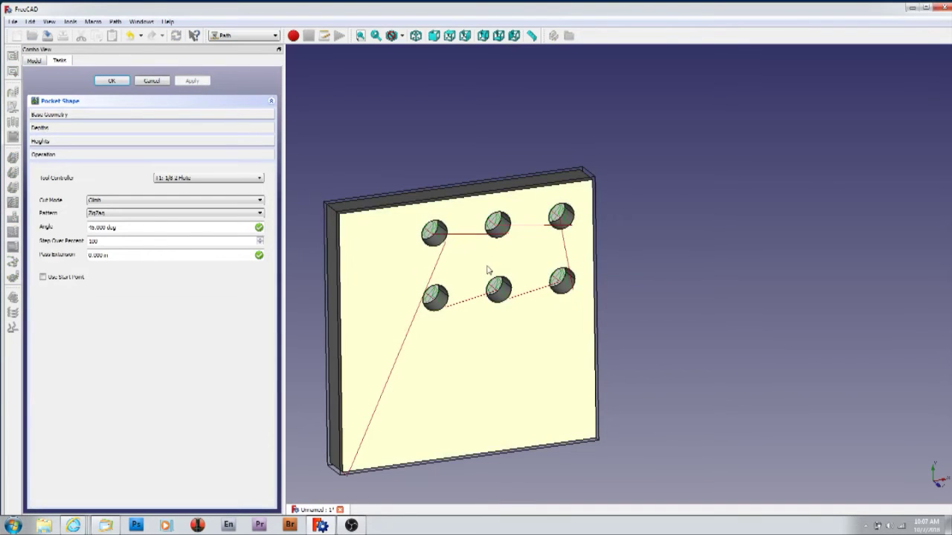
{"action": "middle_click_drag", "start_coordinate": [337, 178], "coordinate": [313, 162]}
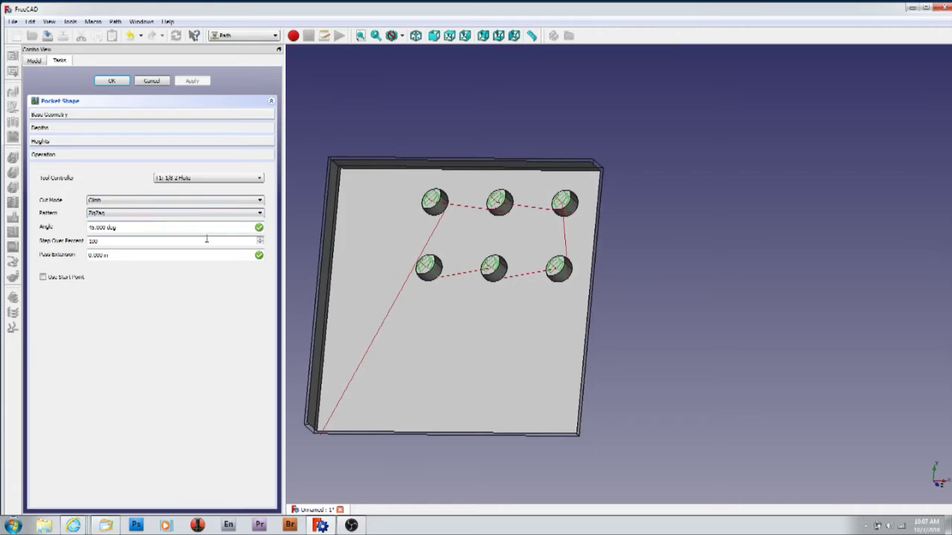
{"action": "scroll", "coordinate": [437, 216], "scroll_direction": "up", "scroll_amount": 5}
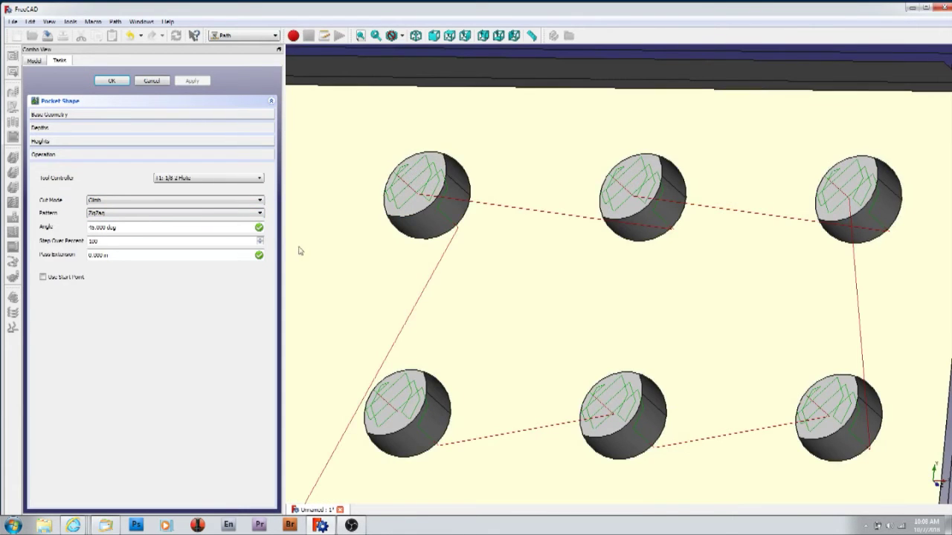
{"action": "left_click", "coordinate": [156, 214]}
{"action": "left_click", "coordinate": [130, 235]}
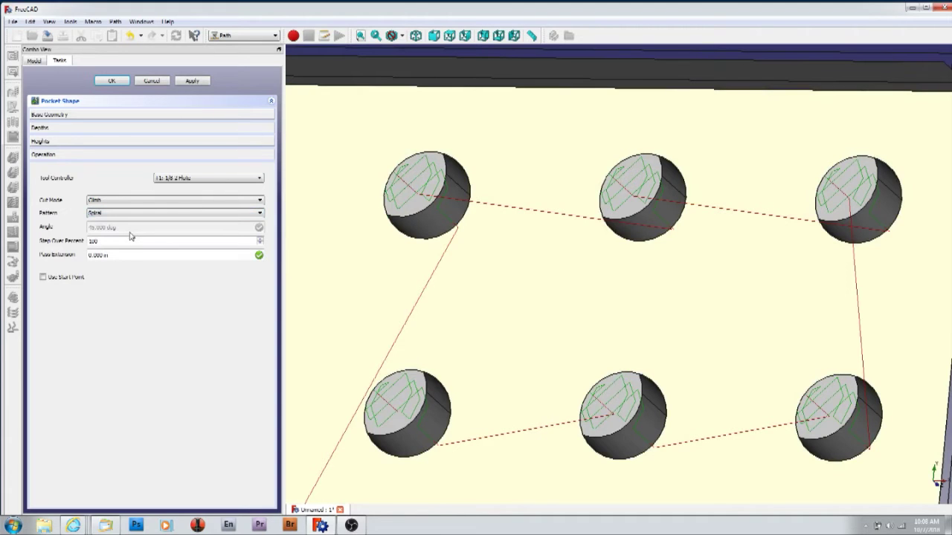
{"action": "left_click", "coordinate": [192, 81]}
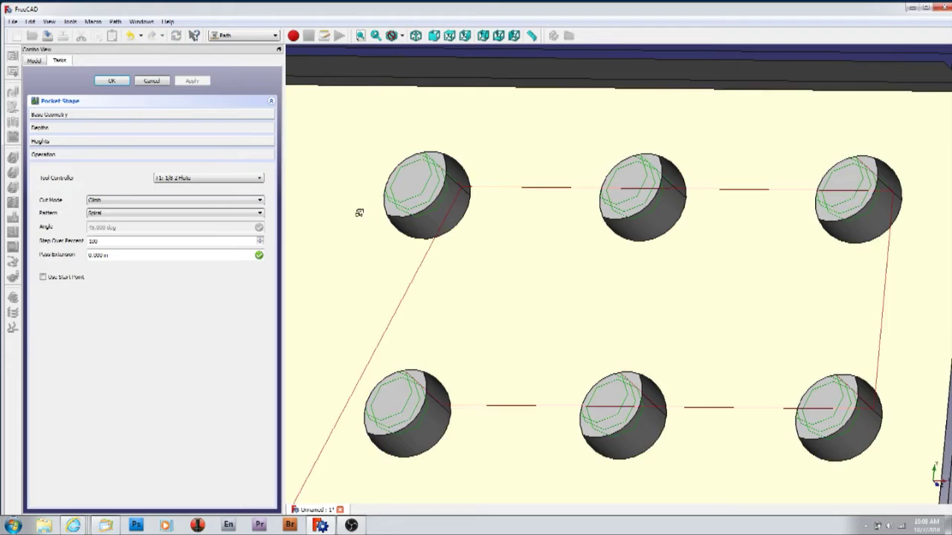
{"action": "middle_click_drag", "start_coordinate": [357, 210], "coordinate": [438, 226]}
{"action": "middle_click_drag", "start_coordinate": [389, 198], "coordinate": [393, 165]}
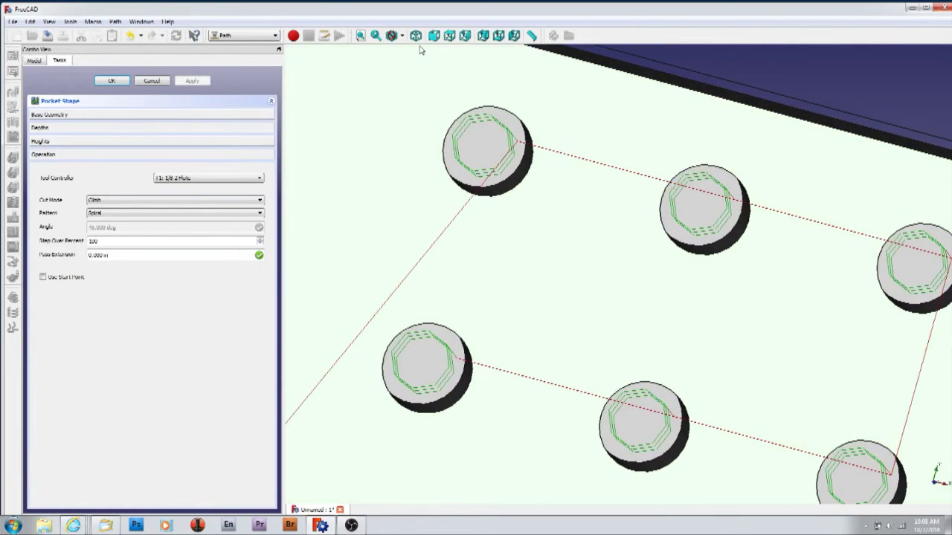
{"action": "left_click", "coordinate": [449, 35]}
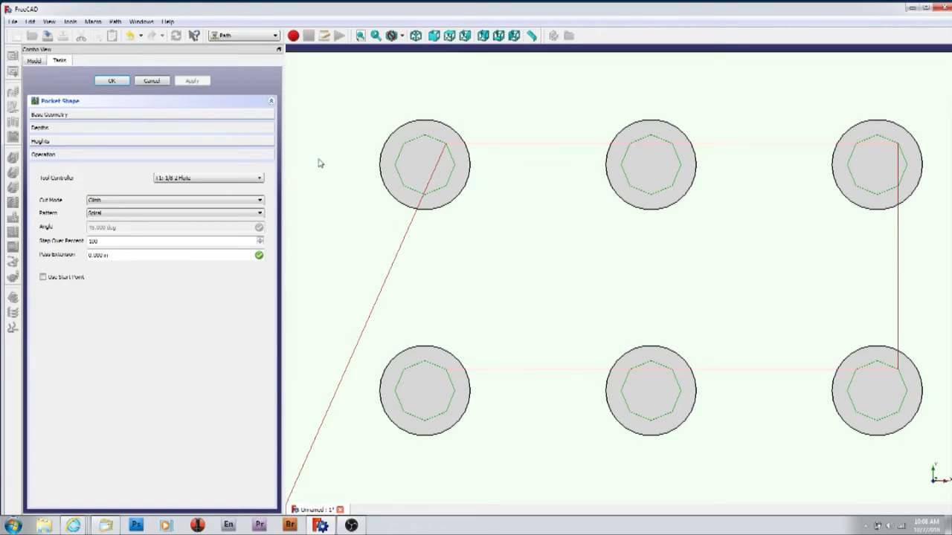
{"action": "left_click", "coordinate": [152, 80]}
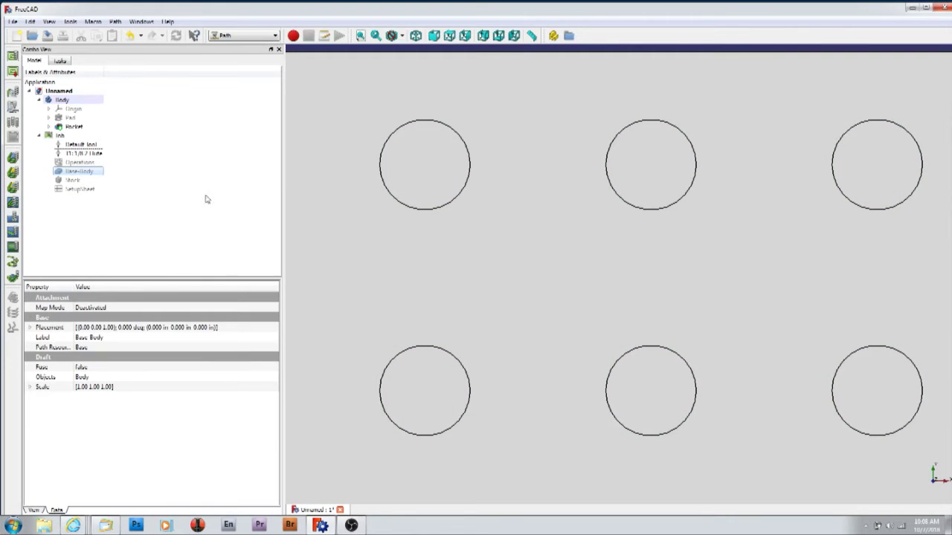
{"action": "scroll", "coordinate": [345, 181], "scroll_direction": "down", "scroll_amount": 2}
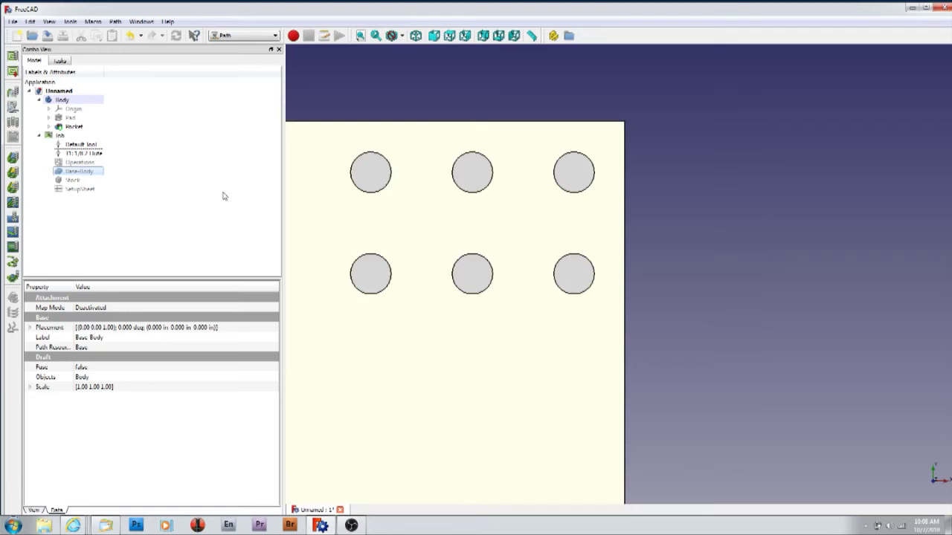
- Tilt the plate and select the top-row then bottom-row hole walls, all six
{"action": "middle_click_drag", "start_coordinate": [339, 197], "coordinate": [483, 250]}
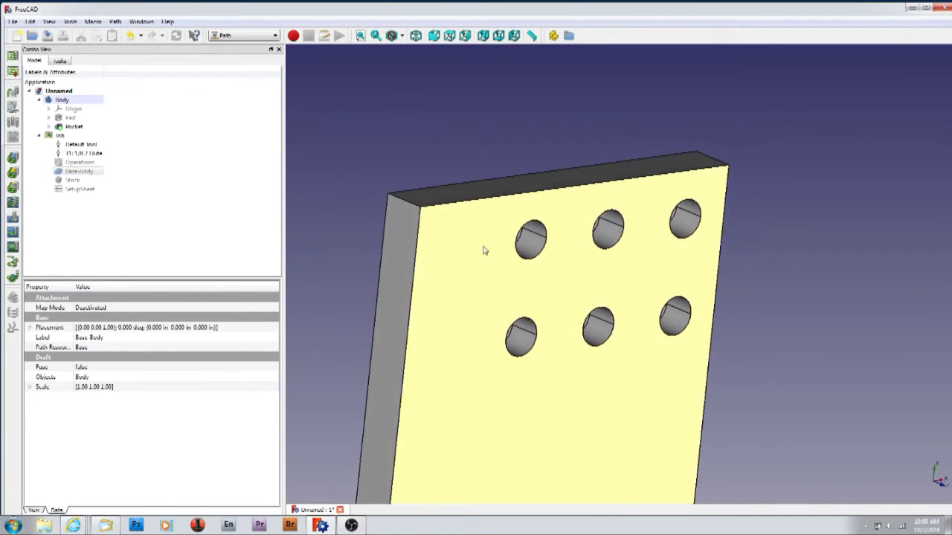
{"action": "left_click", "coordinate": [531, 239]}
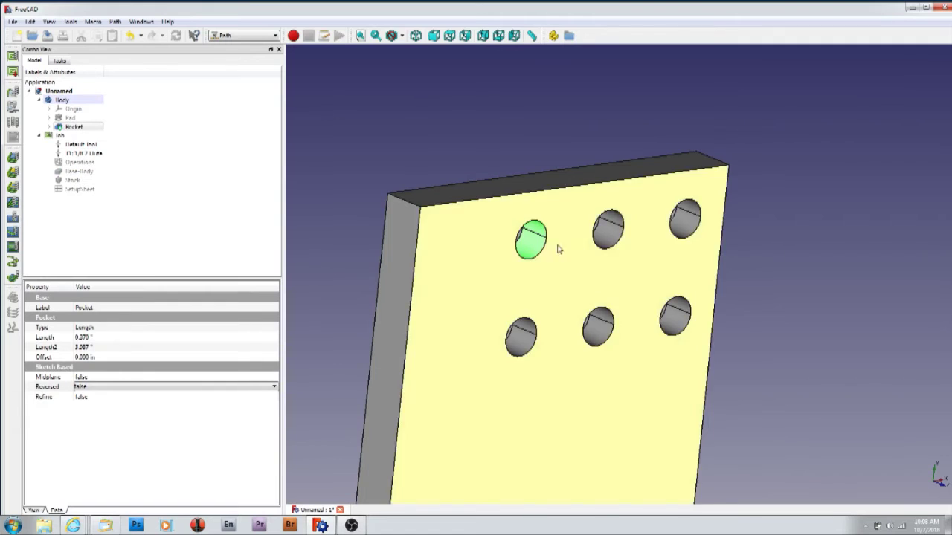
{"action": "left_click", "coordinate": [608, 231], "text": "ctrl"}
{"action": "left_click", "coordinate": [684, 217], "text": "ctrl"}
{"action": "left_click", "coordinate": [685, 317], "text": "ctrl"}
{"action": "left_click", "coordinate": [603, 334], "text": "ctrl"}
{"action": "left_click", "coordinate": [523, 340], "text": "ctrl"}
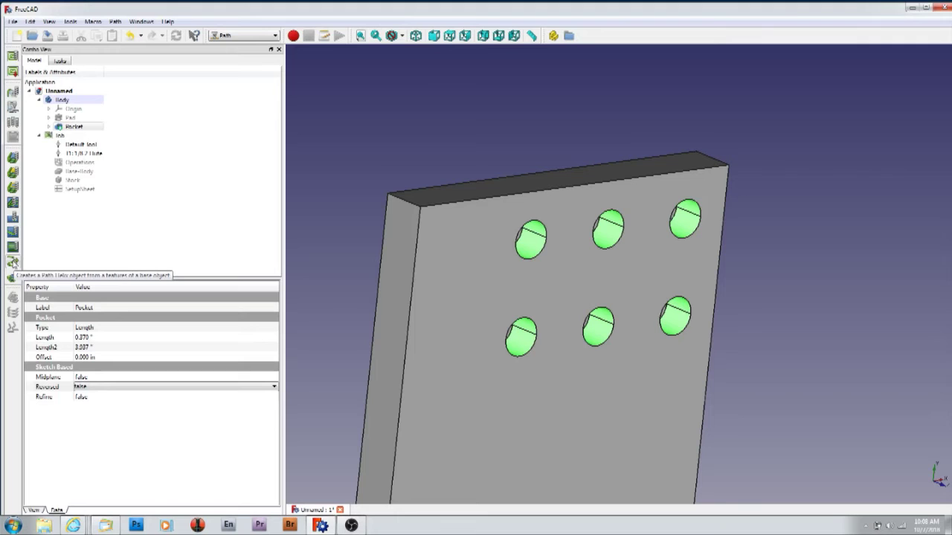
- Create a Helix operation using the T1: 1/8 2 Flute controller and preview its toolpaths
{"action": "left_click", "coordinate": [14, 262]}
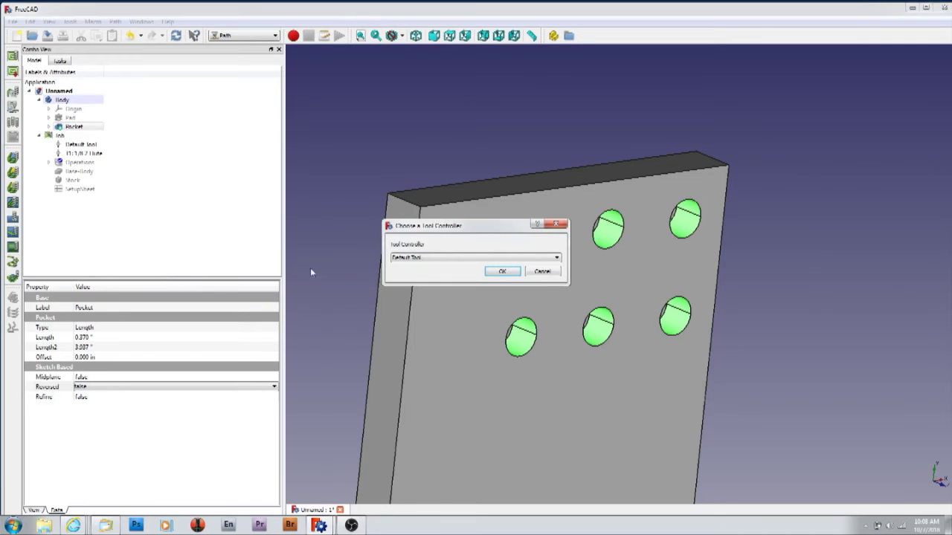
{"action": "left_click", "coordinate": [451, 258]}
{"action": "left_click", "coordinate": [450, 270]}
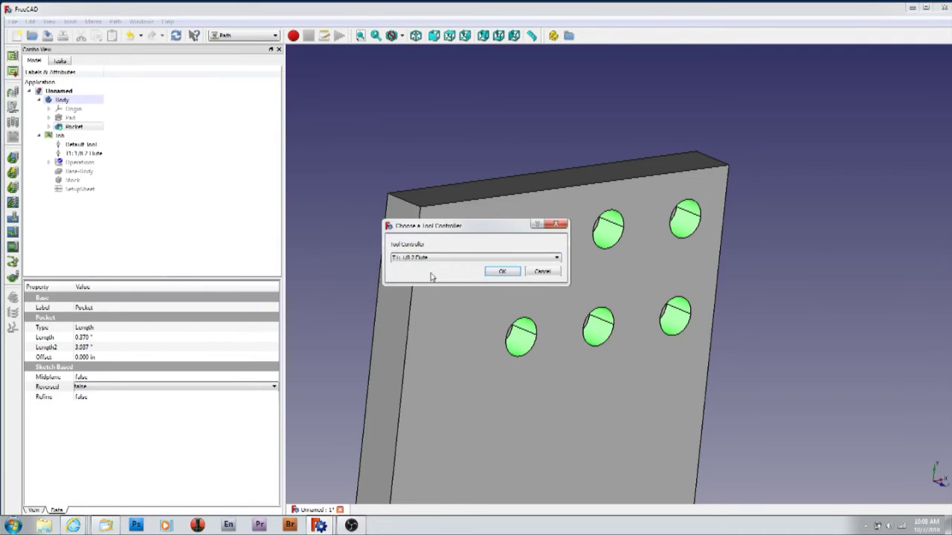
{"action": "left_click", "coordinate": [502, 272]}
{"action": "left_click", "coordinate": [191, 80]}
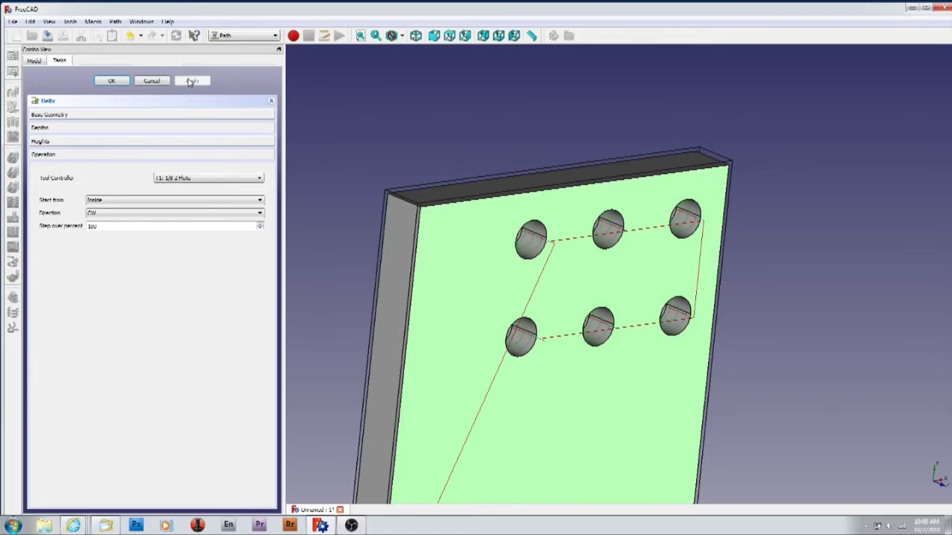
{"action": "key", "text": "2"}
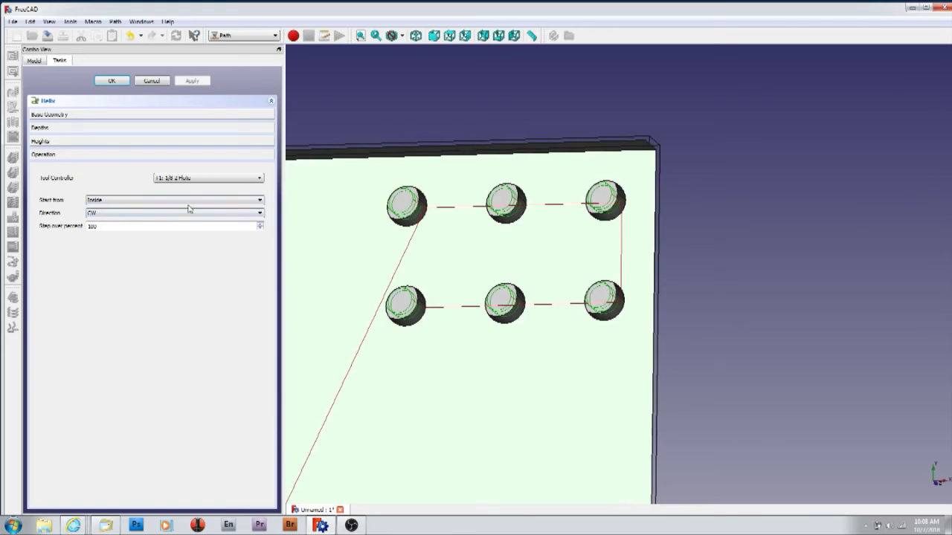
- Set the helix direction to CCW and step-over to 50 percent, then show the Depths settings
{"action": "left_click", "coordinate": [154, 217]}
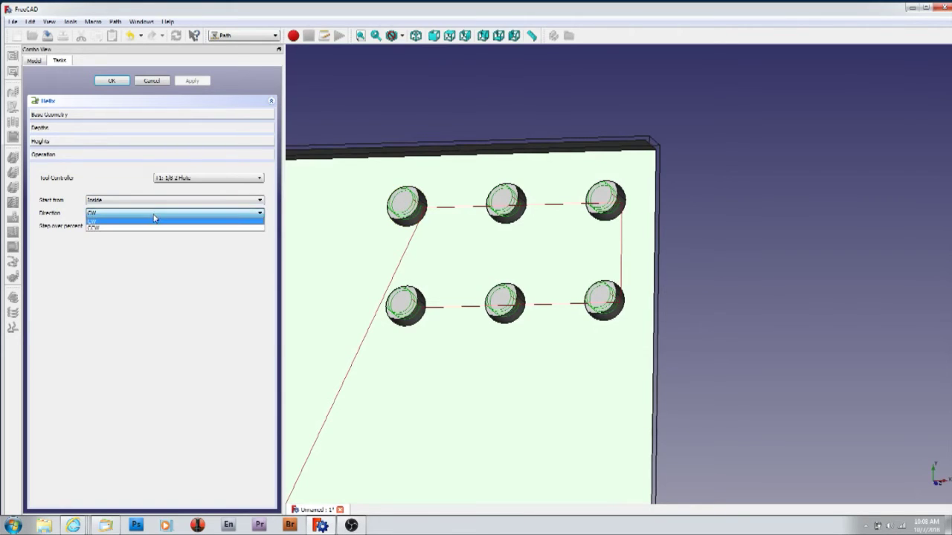
{"action": "left_click", "coordinate": [144, 229]}
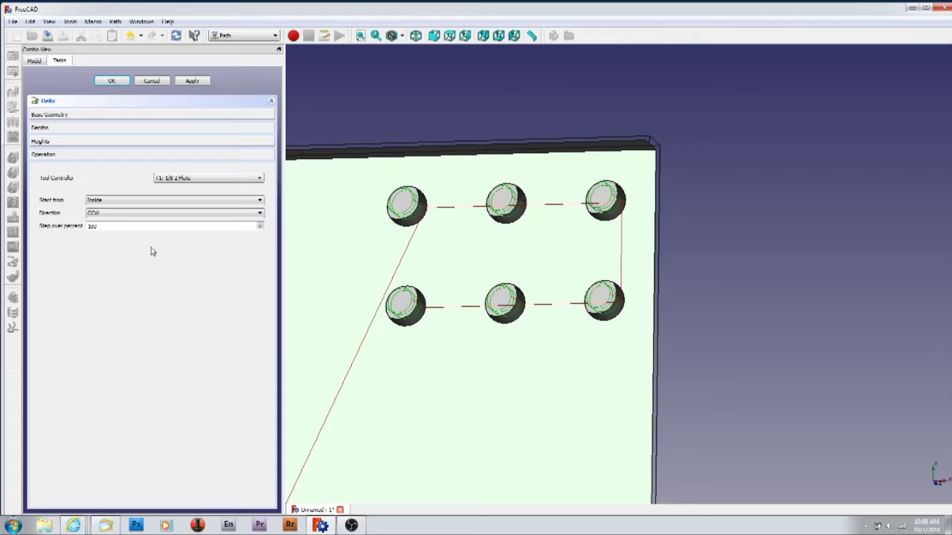
{"action": "left_click", "coordinate": [200, 79]}
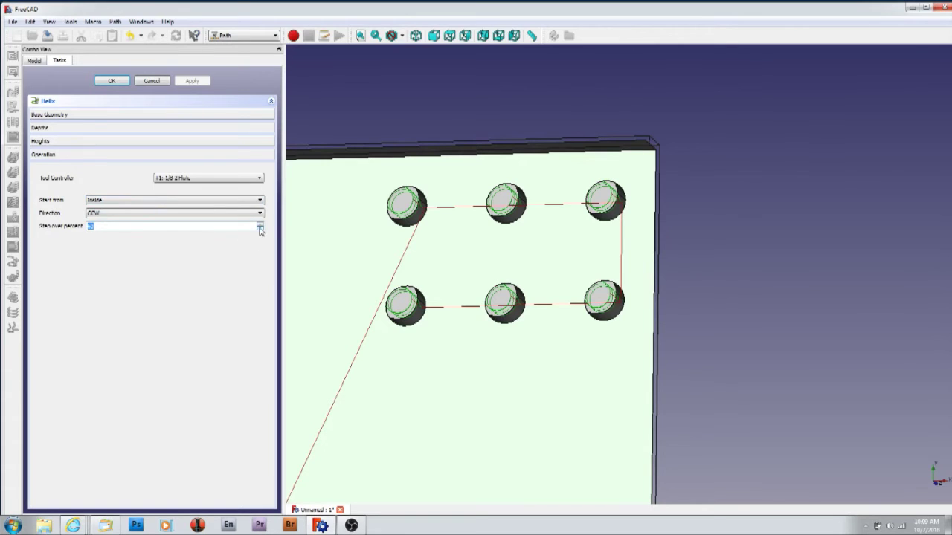
{"action": "type", "text": "50"}
{"action": "left_click", "coordinate": [193, 80]}
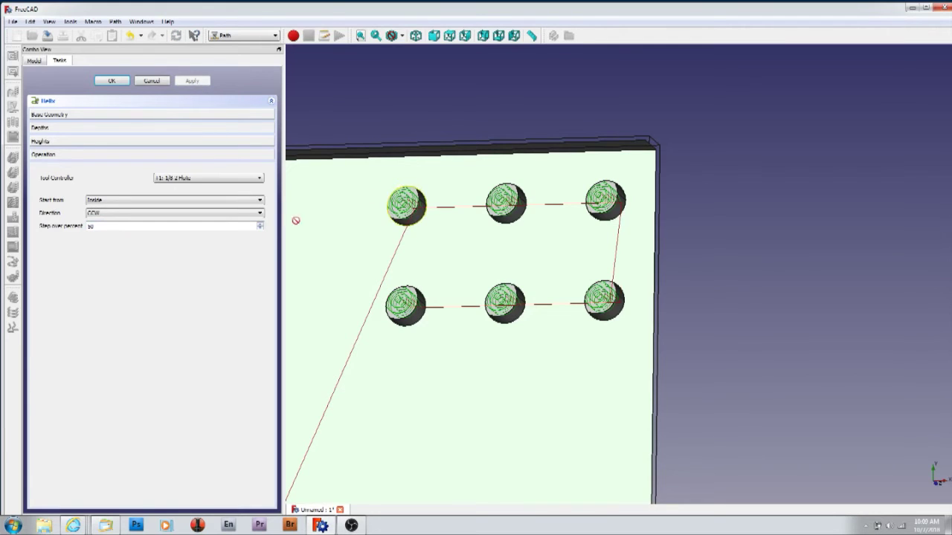
{"action": "left_click", "coordinate": [91, 130]}
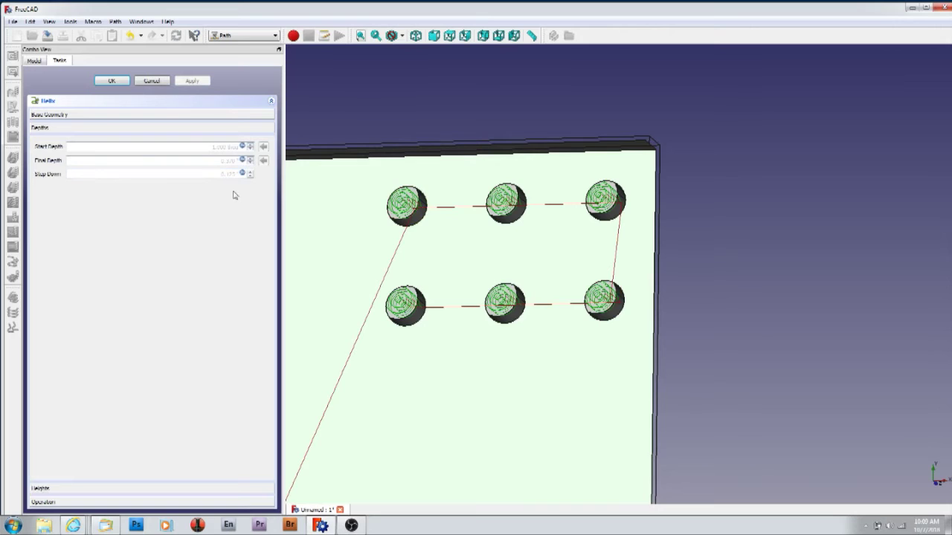
- Set start depth 0.000 in and step down 30 thou, regenerate the helix, and confirm
{"action": "left_click", "coordinate": [239, 148]}
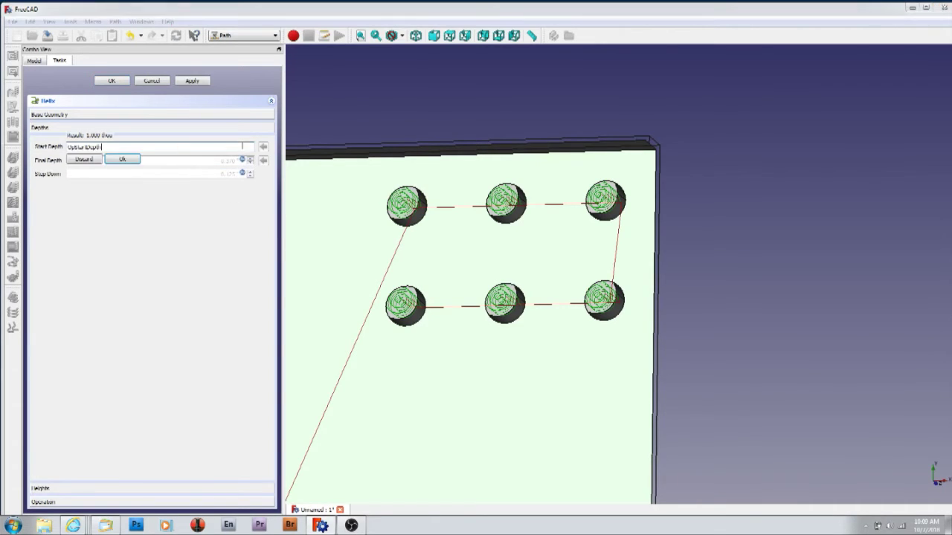
{"action": "left_click", "coordinate": [78, 159]}
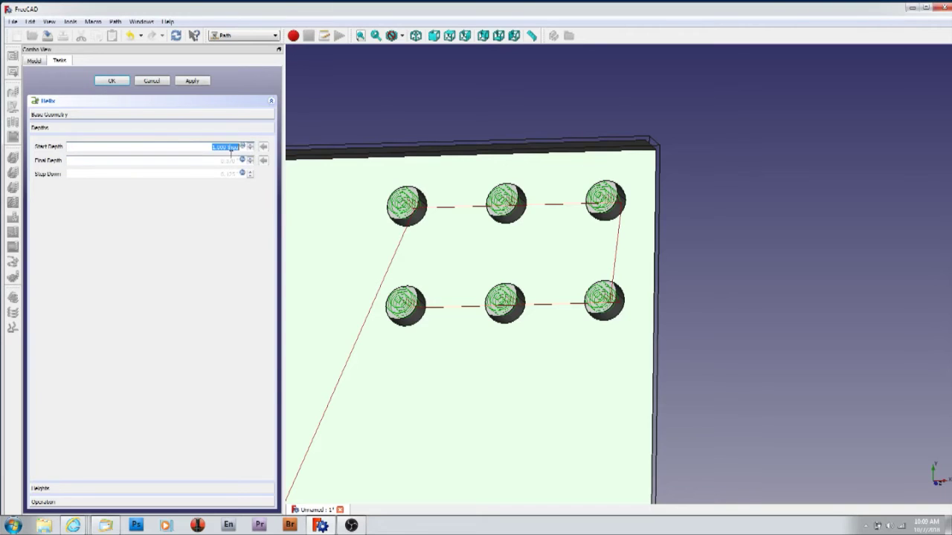
{"action": "key", "text": "Return"}
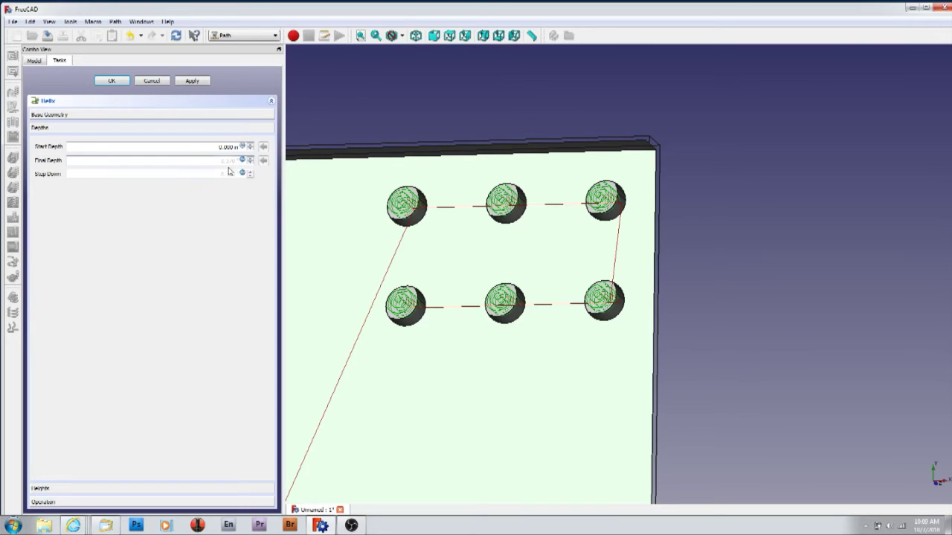
{"action": "left_click", "coordinate": [244, 174]}
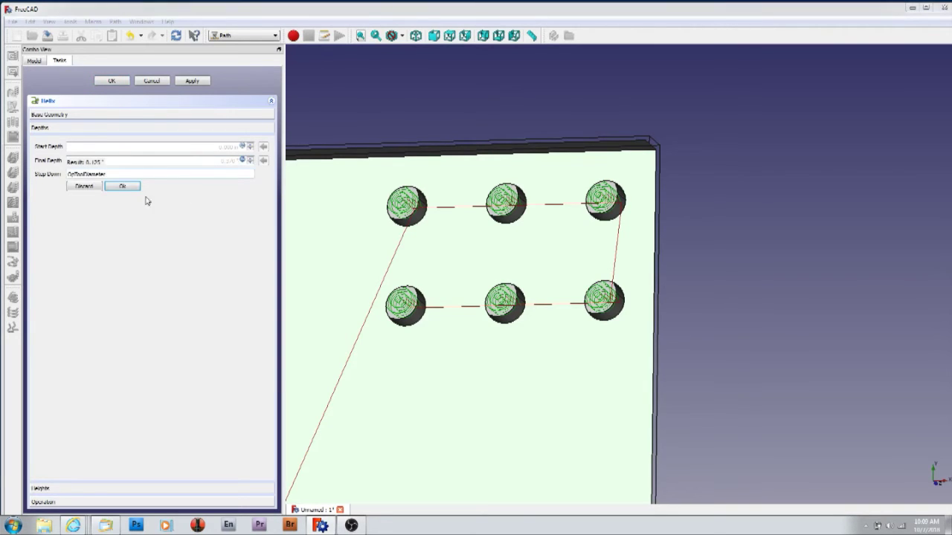
{"action": "left_click", "coordinate": [84, 187]}
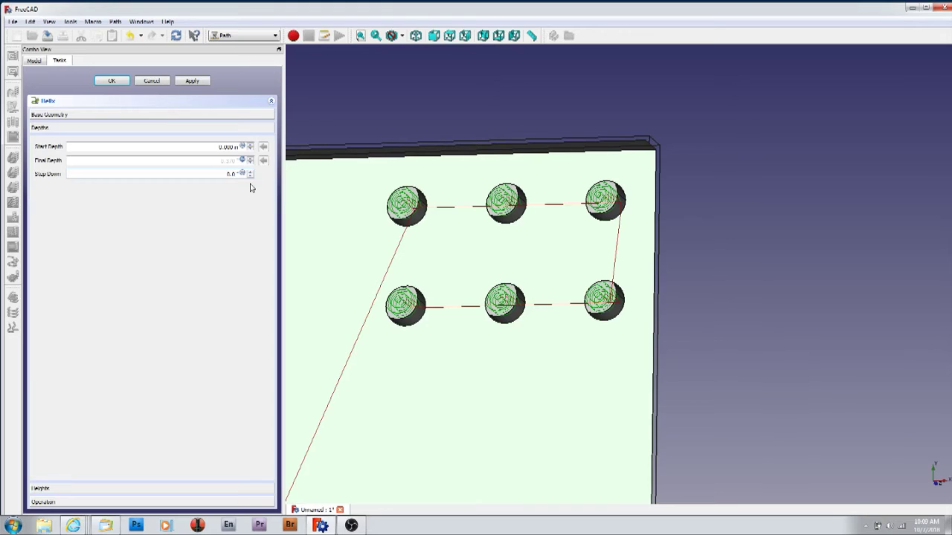
{"action": "key", "text": "Return"}
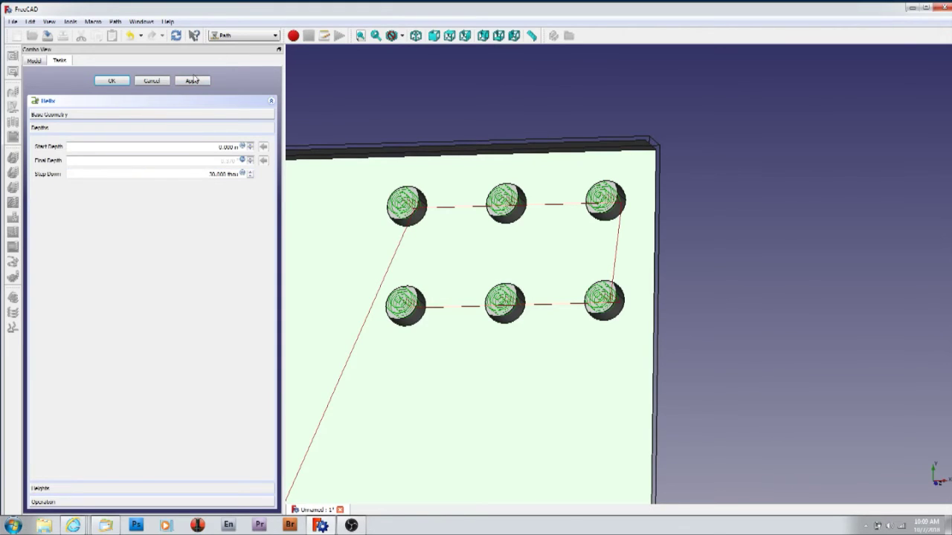
{"action": "scroll", "coordinate": [368, 188], "scroll_direction": "up", "scroll_amount": 3}
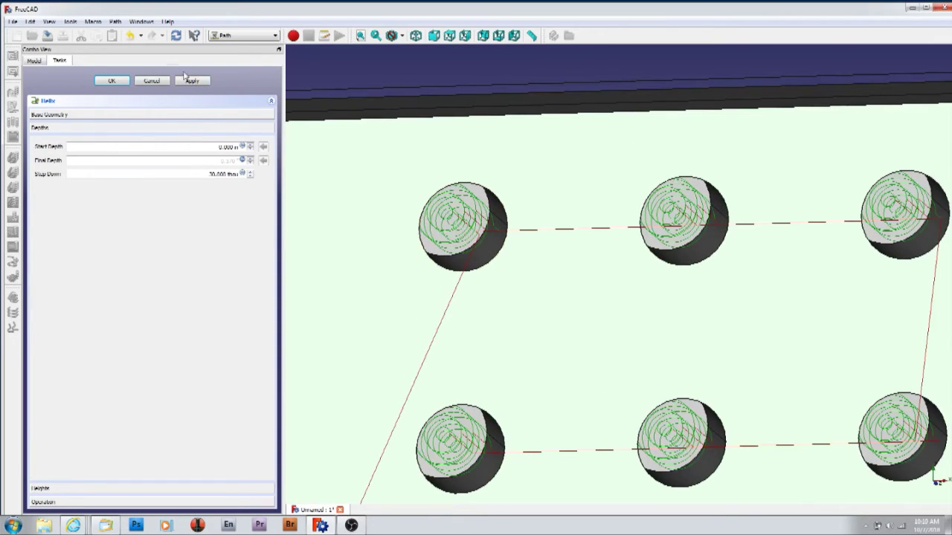
{"action": "left_click", "coordinate": [192, 80]}
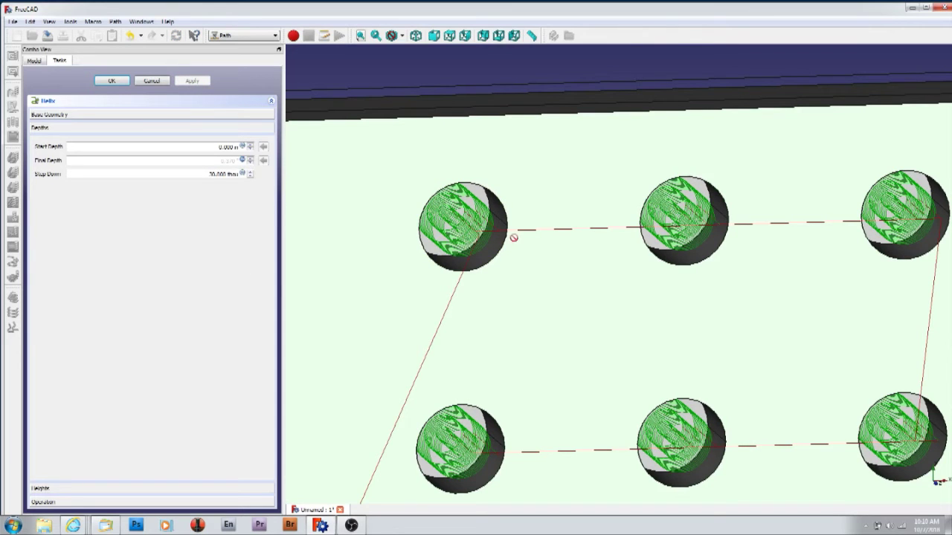
{"action": "left_click", "coordinate": [119, 79]}
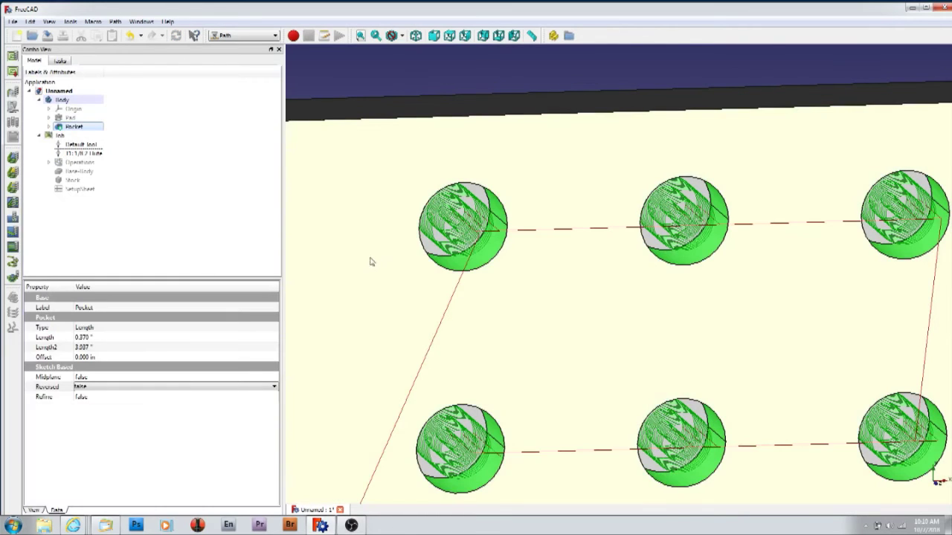
{"action": "left_click", "coordinate": [13, 72]}
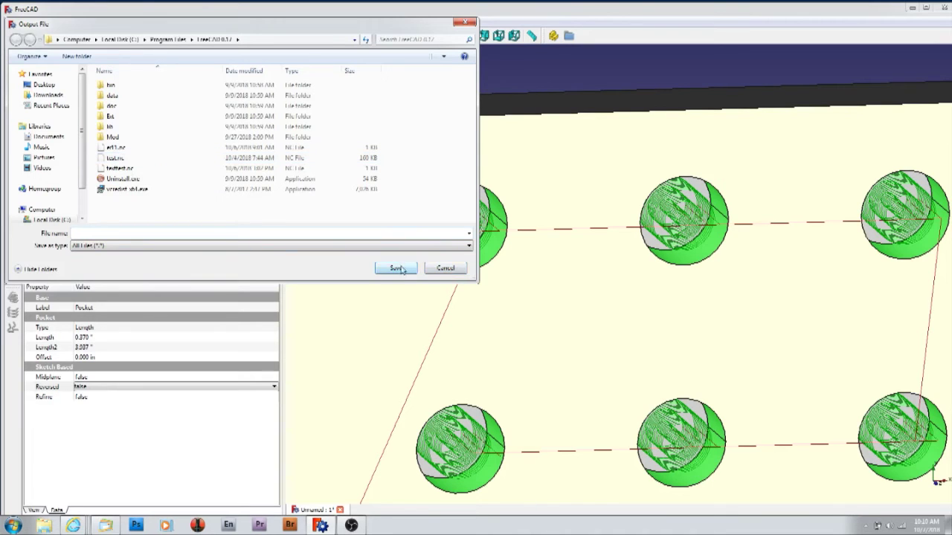
{"action": "left_click", "coordinate": [440, 271]}
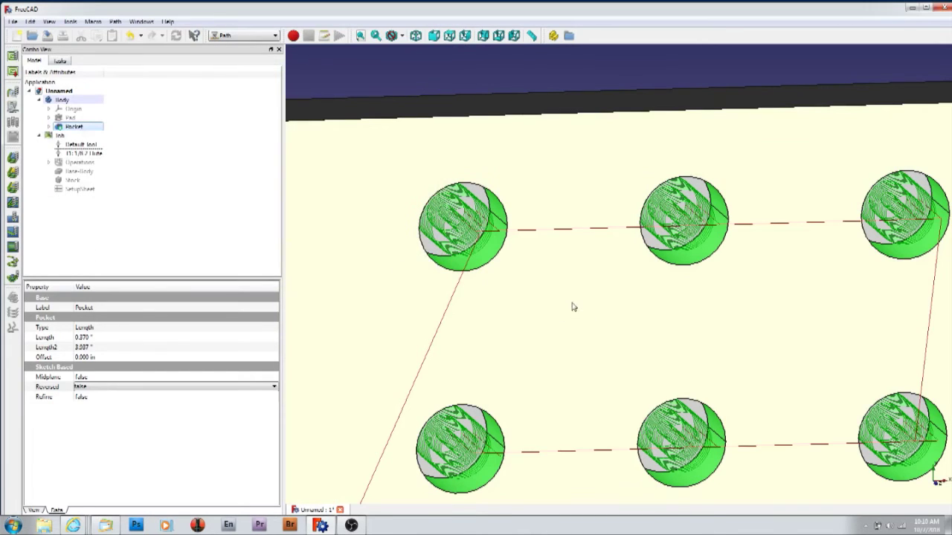
{"action": "scroll", "coordinate": [572, 307], "scroll_direction": "down", "scroll_amount": 5}
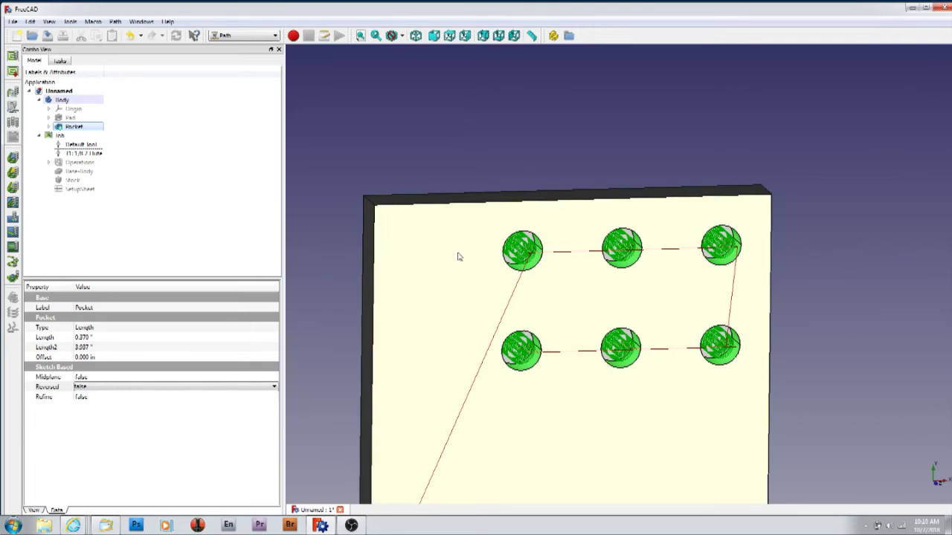
{"action": "middle_click_drag", "start_coordinate": [451, 271], "coordinate": [444, 195]}
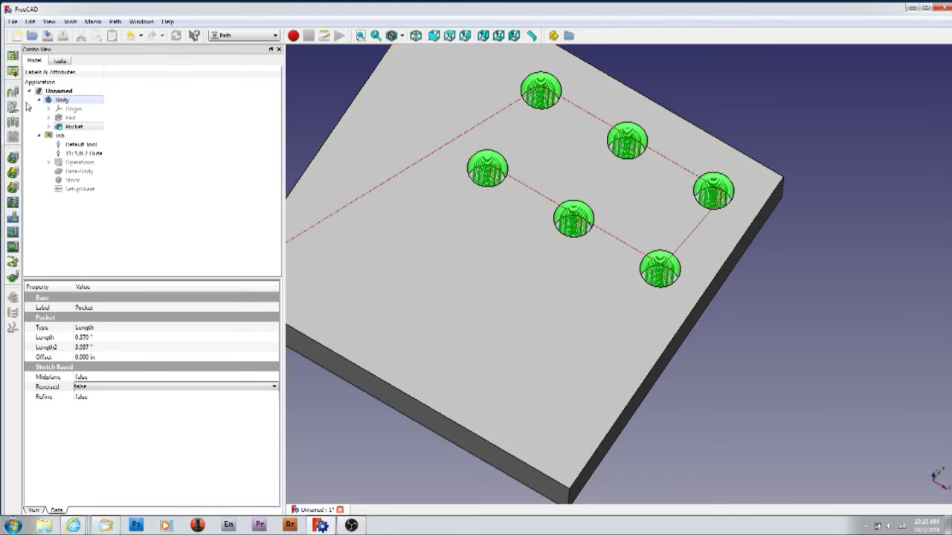
- Select the Job and review its generated G-code in the inspector
{"action": "left_click", "coordinate": [153, 122]}
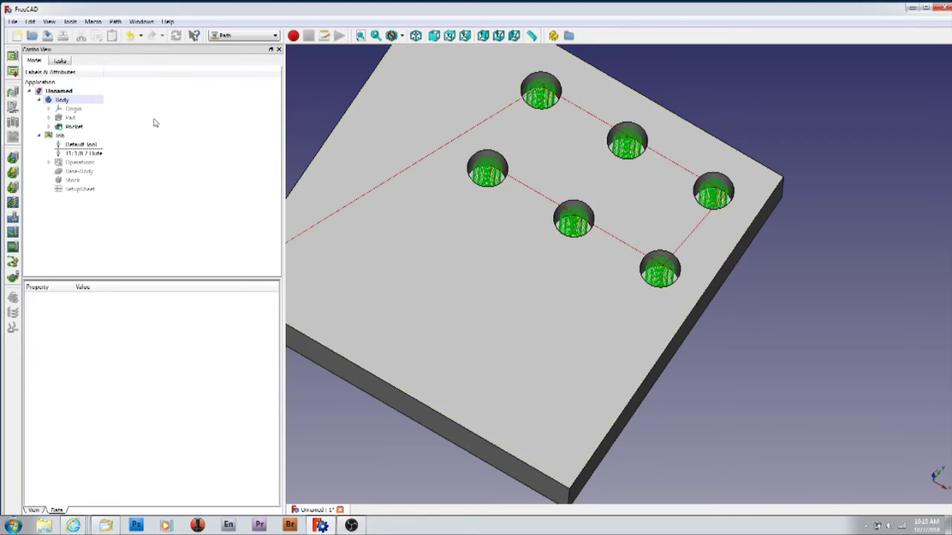
{"action": "left_click", "coordinate": [59, 135]}
{"action": "left_click", "coordinate": [13, 91]}
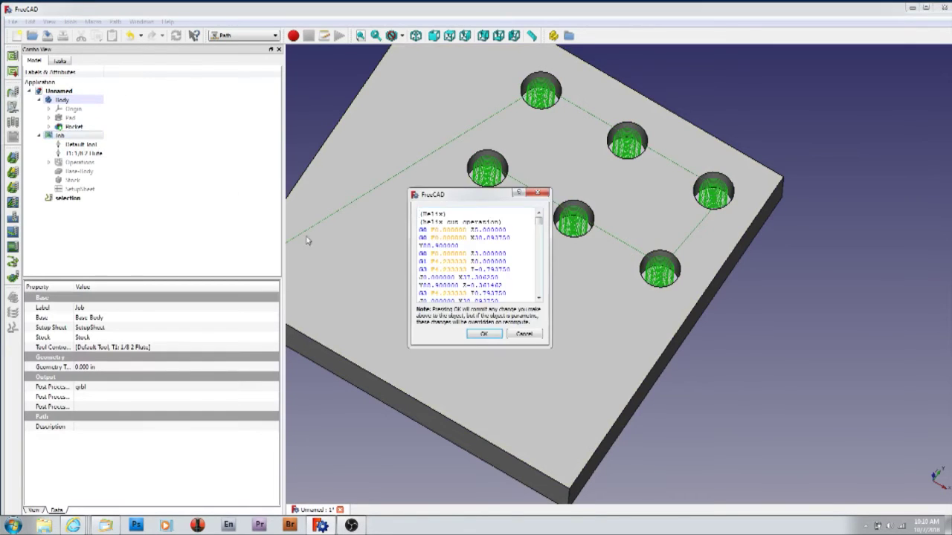
{"action": "left_click", "coordinate": [485, 334]}
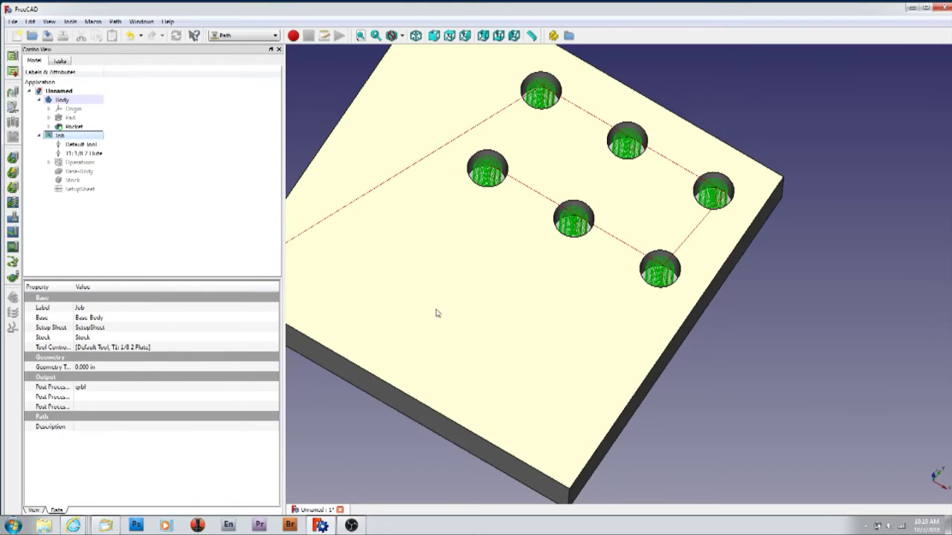
- Reposition the plate view, reselect the Job, and start post-processing it
{"action": "scroll", "coordinate": [324, 139], "scroll_direction": "down", "scroll_amount": 5}
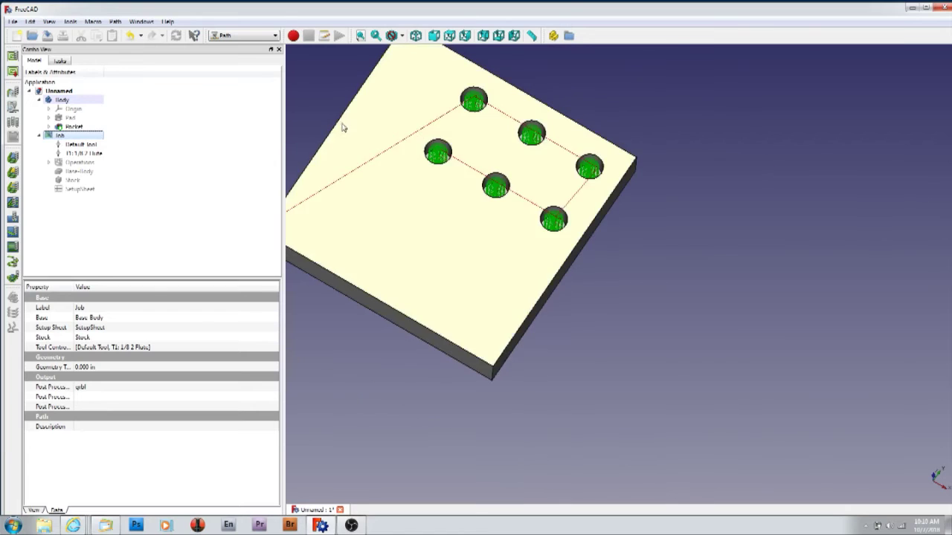
{"action": "middle_click_drag", "start_coordinate": [363, 172], "coordinate": [430, 244]}
{"action": "left_click", "coordinate": [430, 244]}
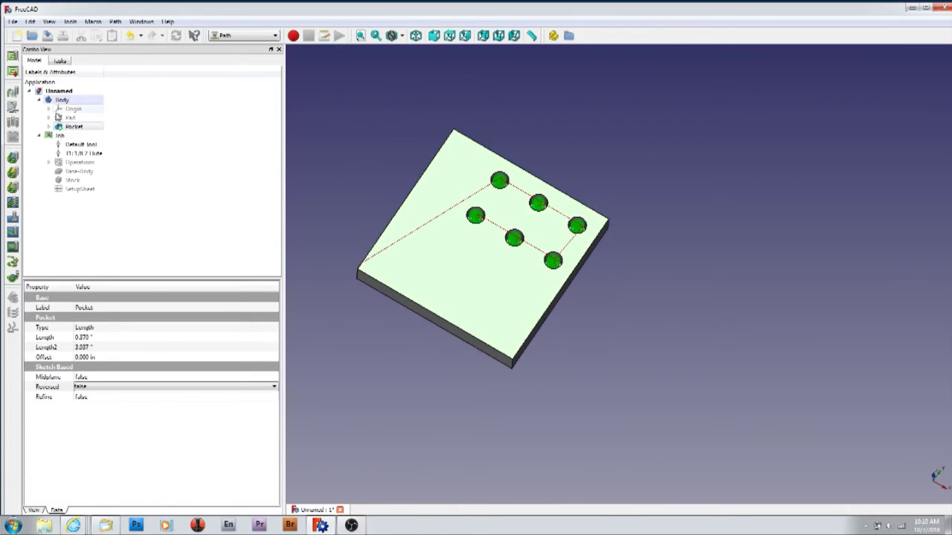
{"action": "left_click", "coordinate": [169, 129]}
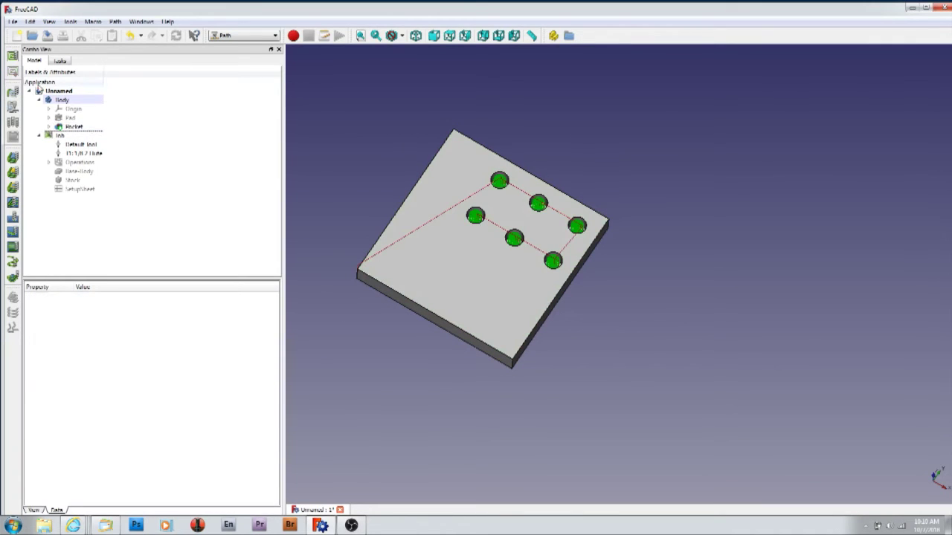
{"action": "left_click", "coordinate": [80, 134]}
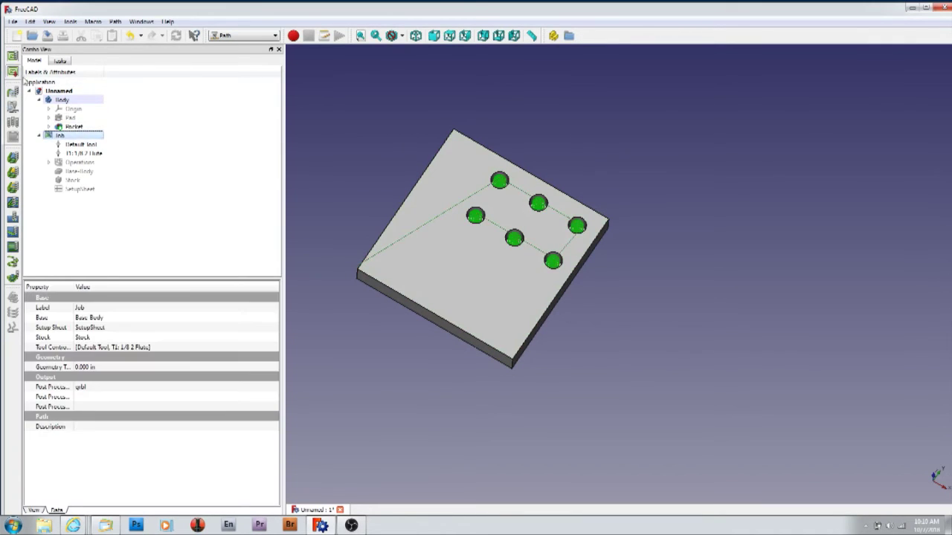
{"action": "left_click", "coordinate": [13, 72]}
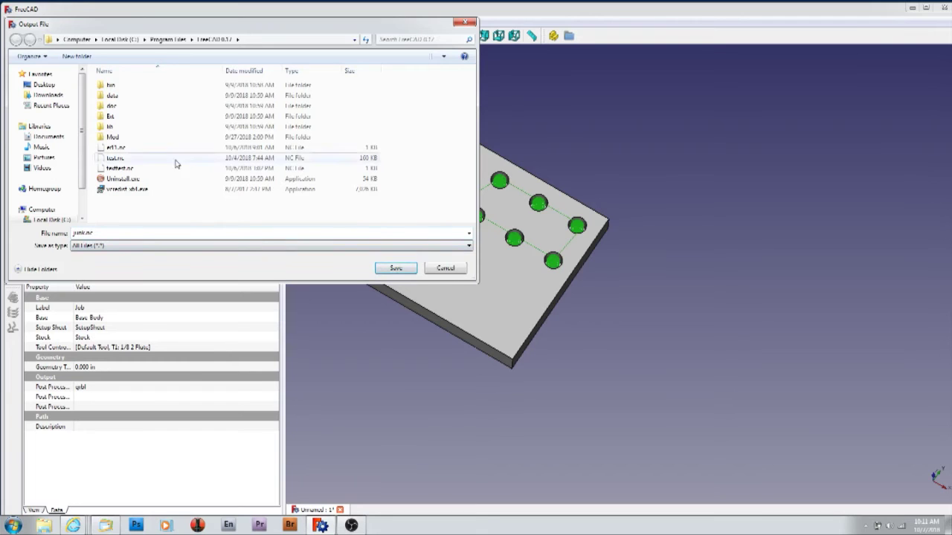
- Save the post-processed G-code as junk.nc on the Desktop and accept it
{"action": "left_click", "coordinate": [44, 85]}
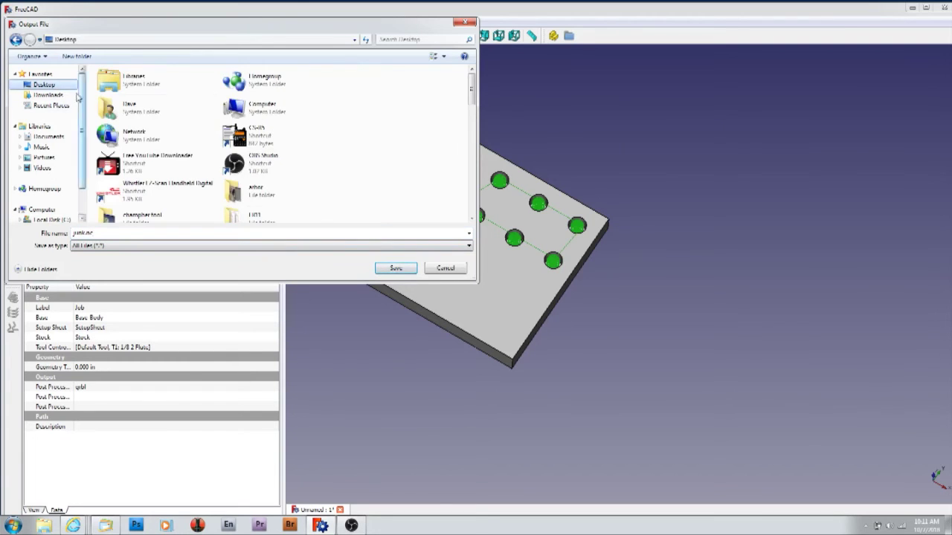
{"action": "left_click", "coordinate": [396, 269]}
{"action": "left_click", "coordinate": [551, 368]}
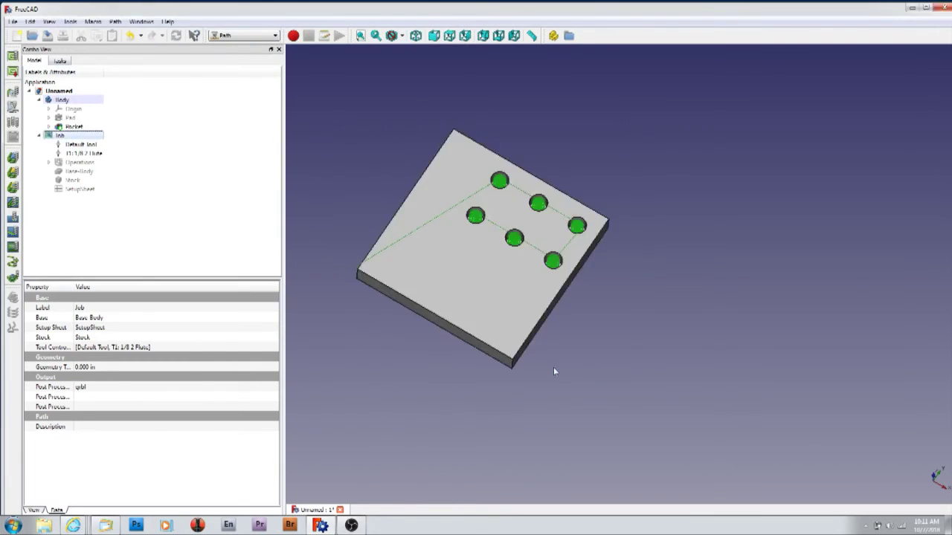
- Inspect the job's helix G-code once more and close the inspector
{"action": "left_click", "coordinate": [12, 92]}
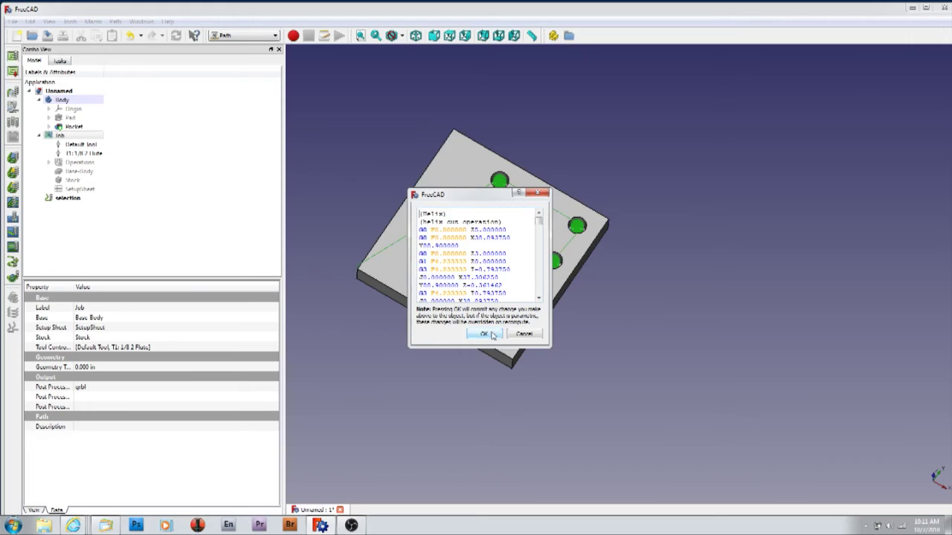
{"action": "left_click", "coordinate": [483, 335]}
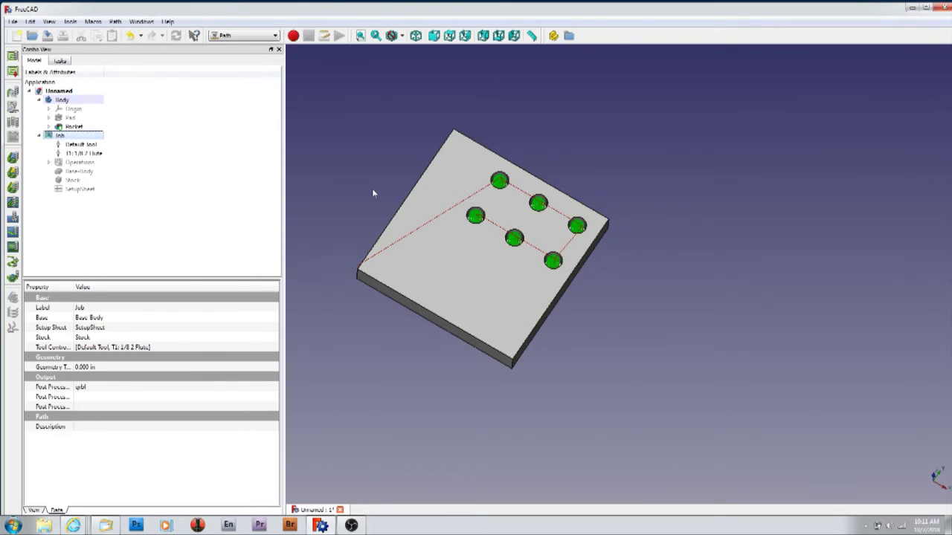
{"action": "scroll", "coordinate": [373, 193], "scroll_direction": "up", "scroll_amount": 4}
{"action": "scroll", "coordinate": [373, 195], "scroll_direction": "down", "scroll_amount": 1}
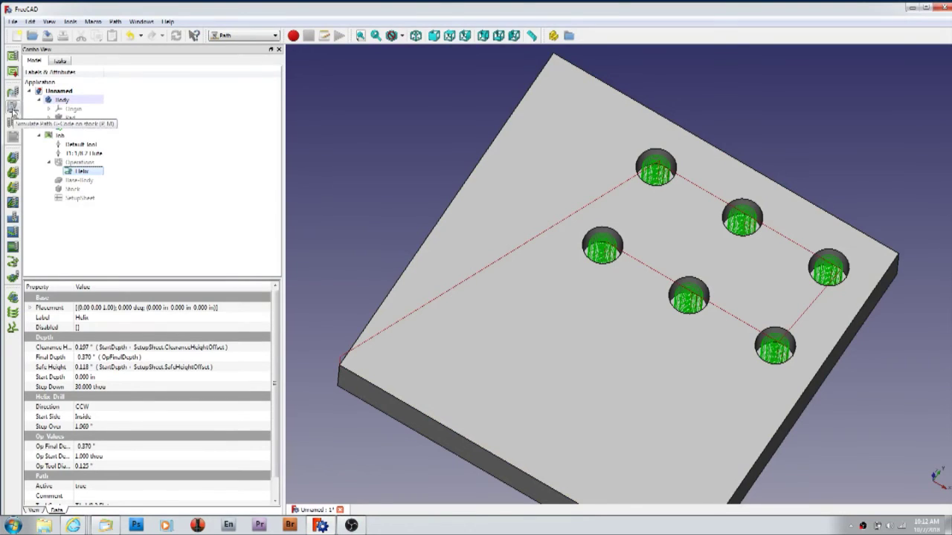
- Simulate the helix job on the stock, stop after the first holes mill, and exit
{"action": "left_click", "coordinate": [12, 107]}
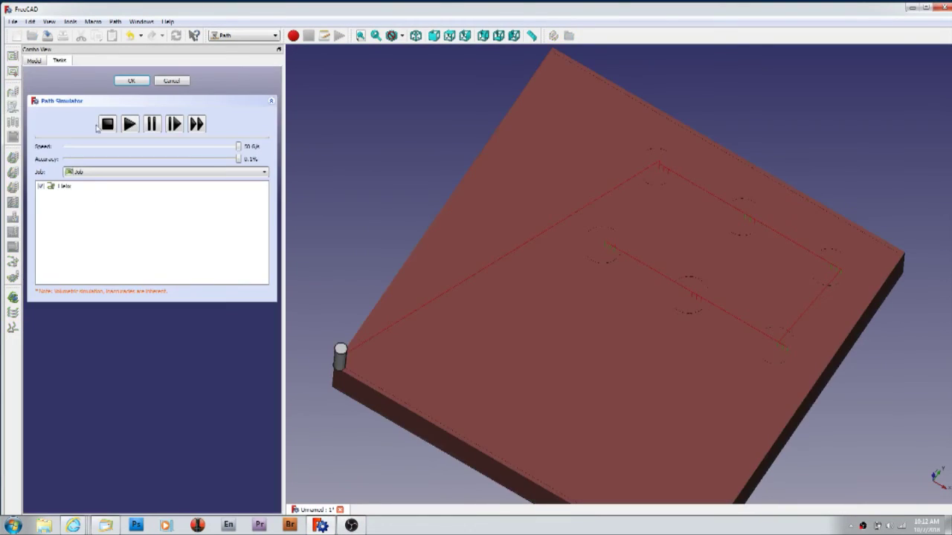
{"action": "left_click", "coordinate": [131, 125]}
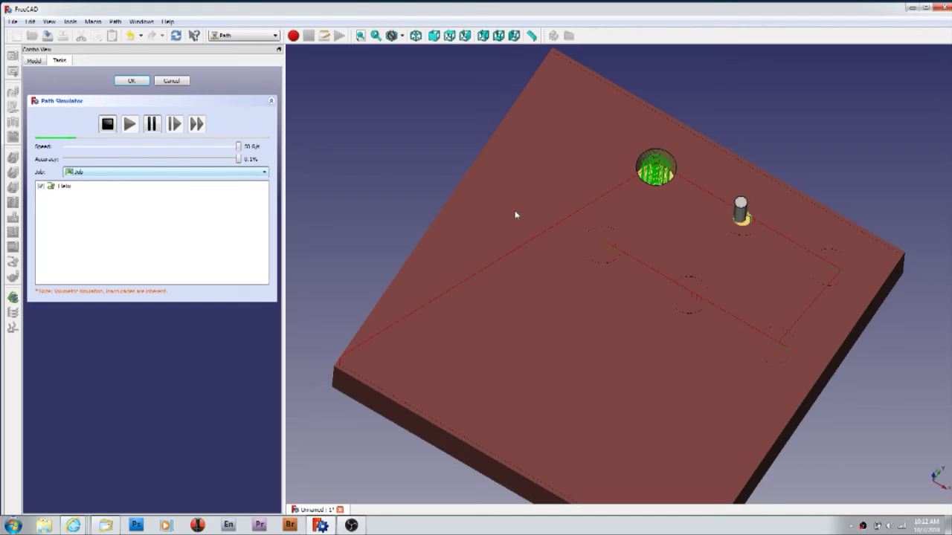
{"action": "left_click", "coordinate": [108, 125]}
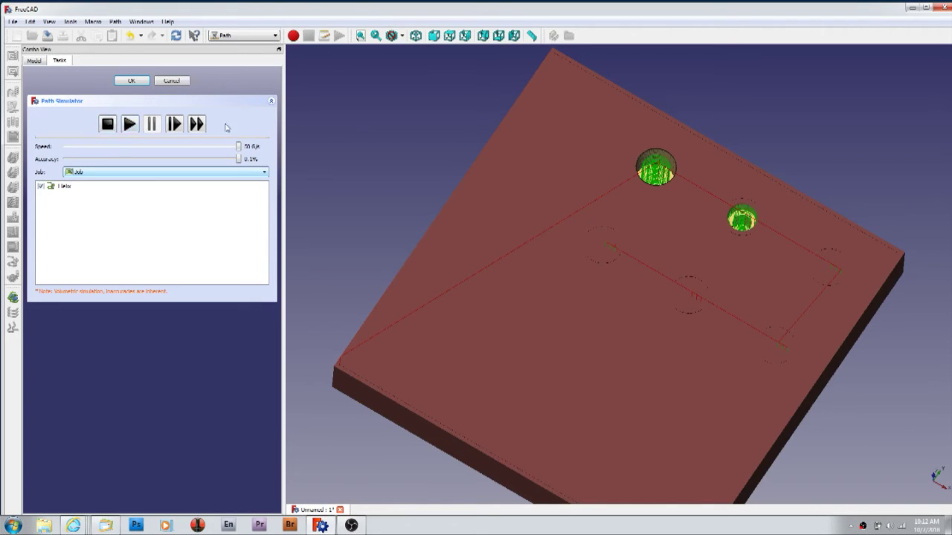
{"action": "left_click", "coordinate": [186, 83]}
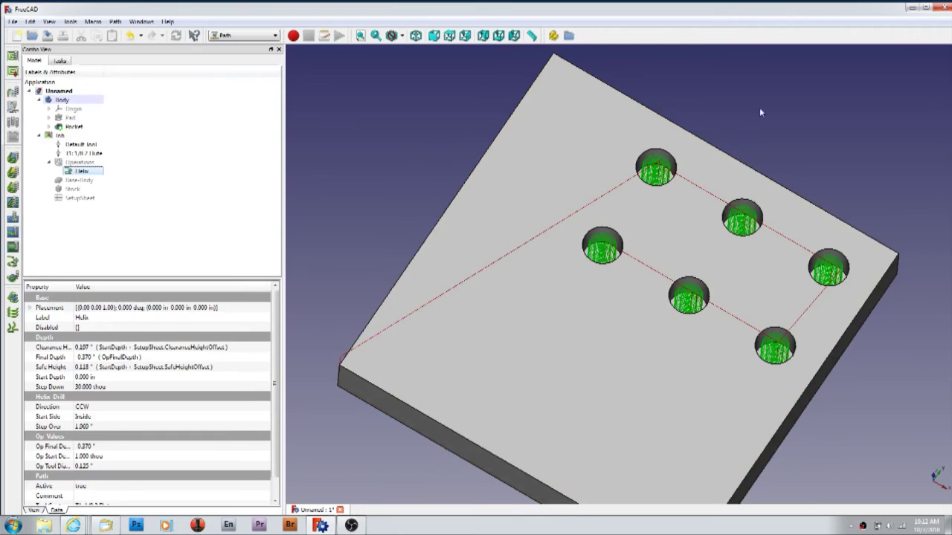
- Switch to the 25-hole plate model and rotate it about its vertical axis
{"action": "left_click", "coordinate": [353, 526]}
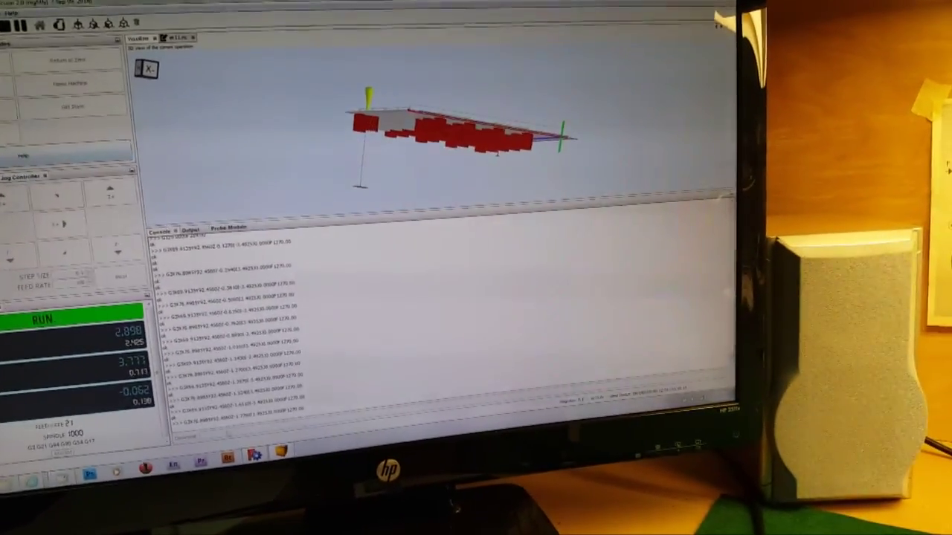
{"action": "key", "text": "alt+Tab"}
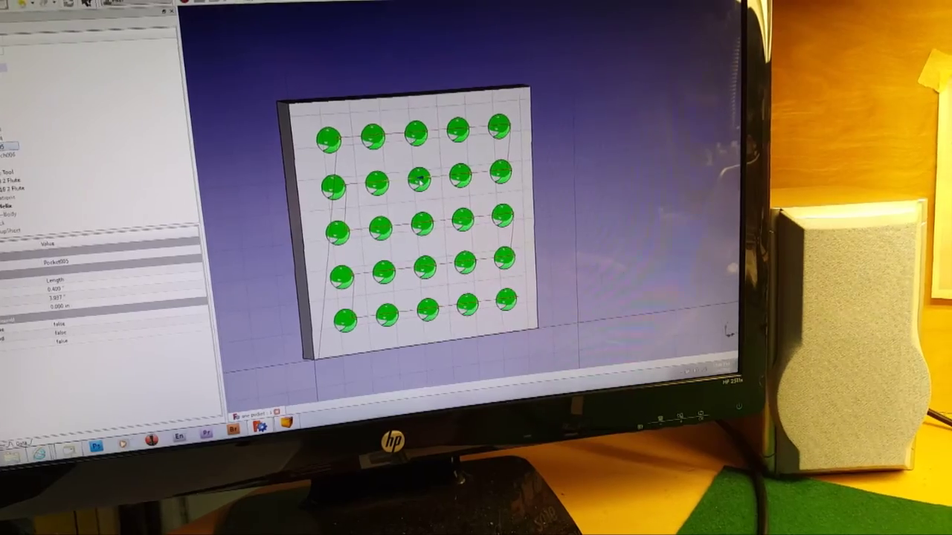
{"action": "middle_click_drag", "start_coordinate": [439, 199], "coordinate": [475, 195]}
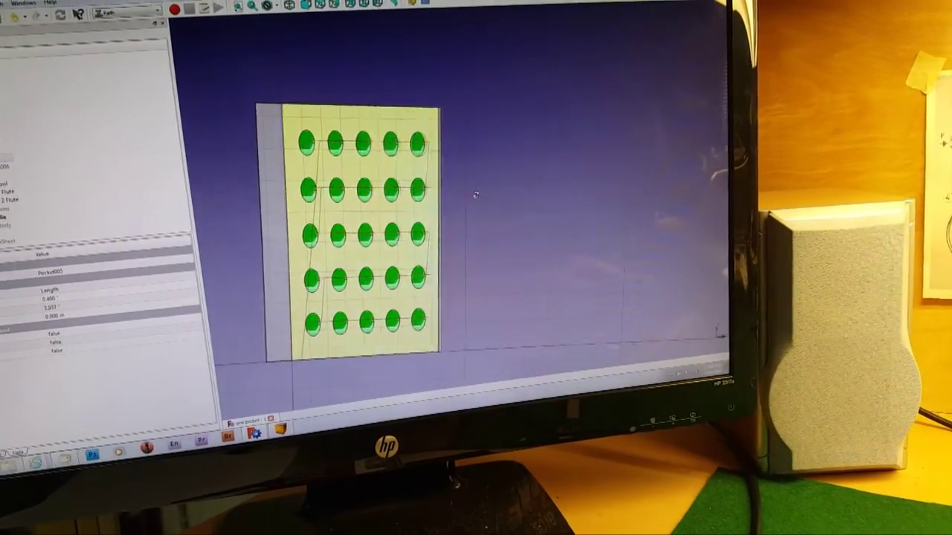